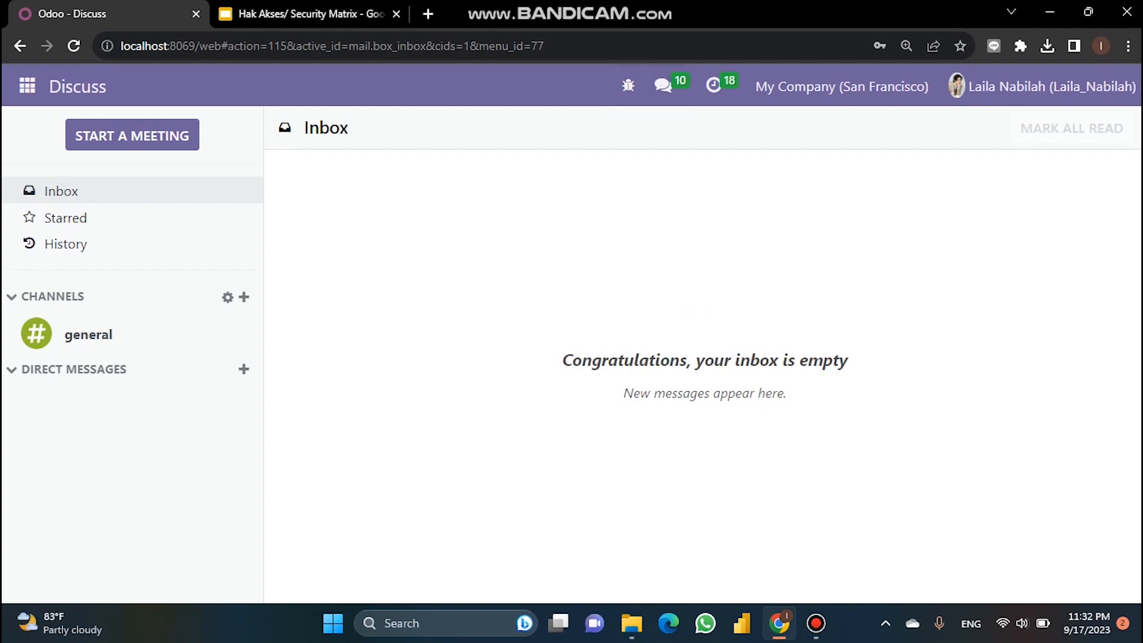
Step: Open Settings > Users & Companies > Users to list the three internal users
click(27, 86)
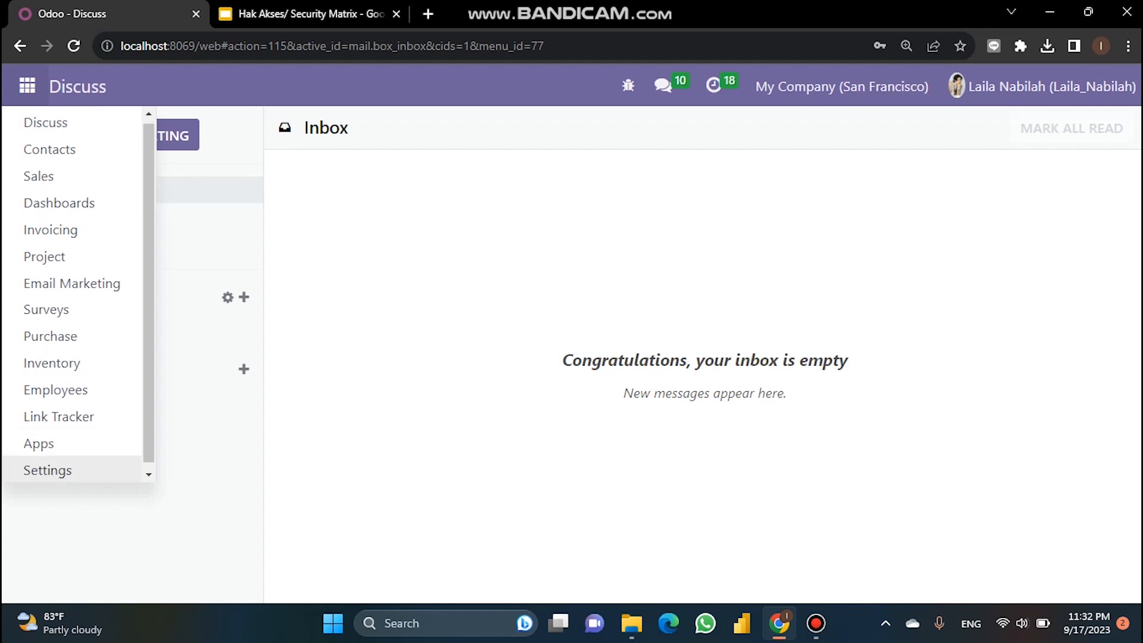
click(48, 470)
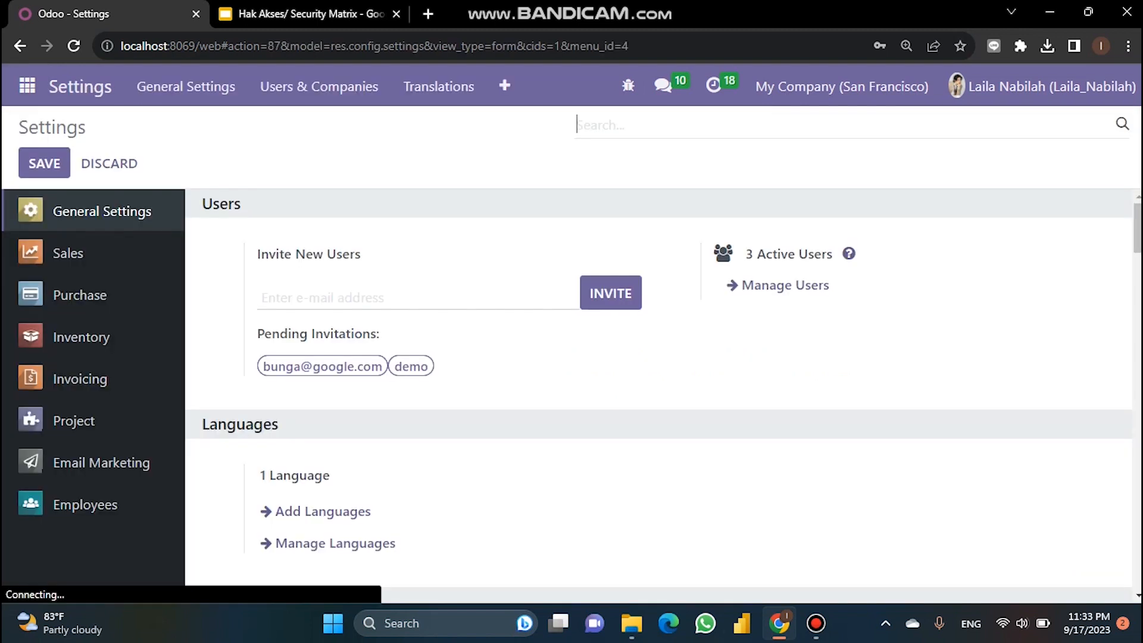
scroll(658, 393, down, 20)
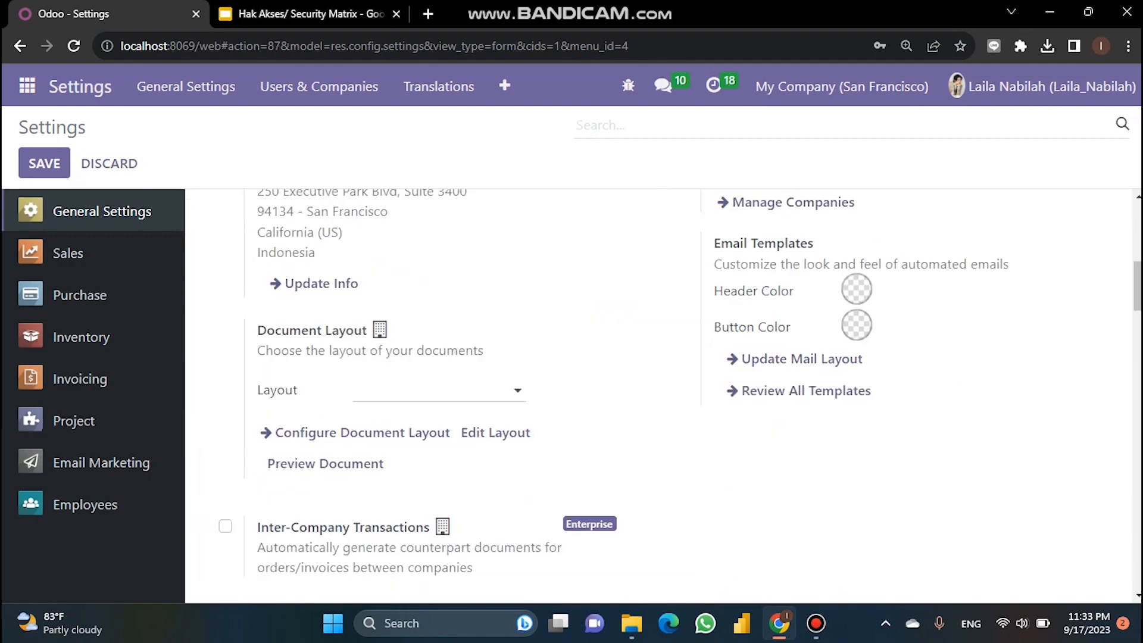
scroll(658, 393, down, 20)
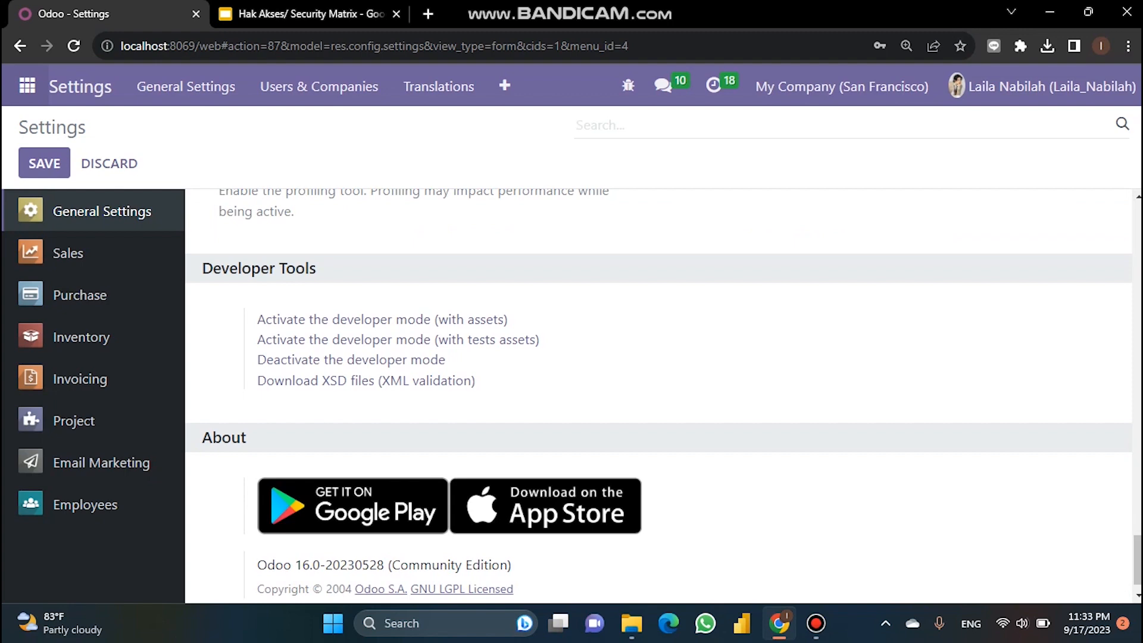
click(28, 86)
scroll(60, 458, down, 1)
click(59, 469)
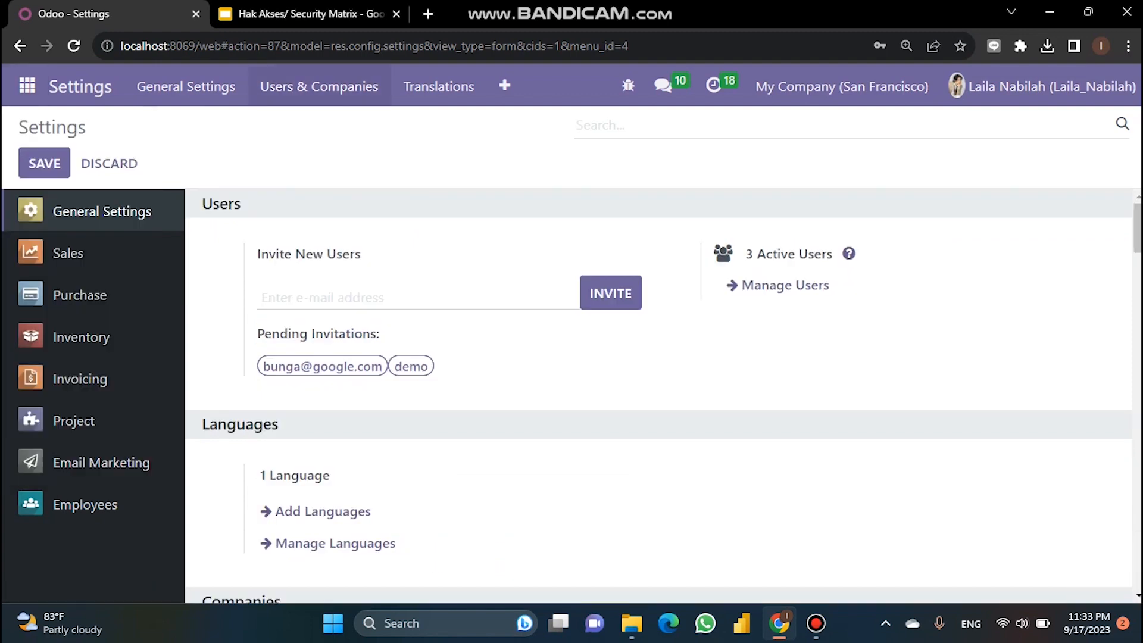
click(319, 86)
click(283, 125)
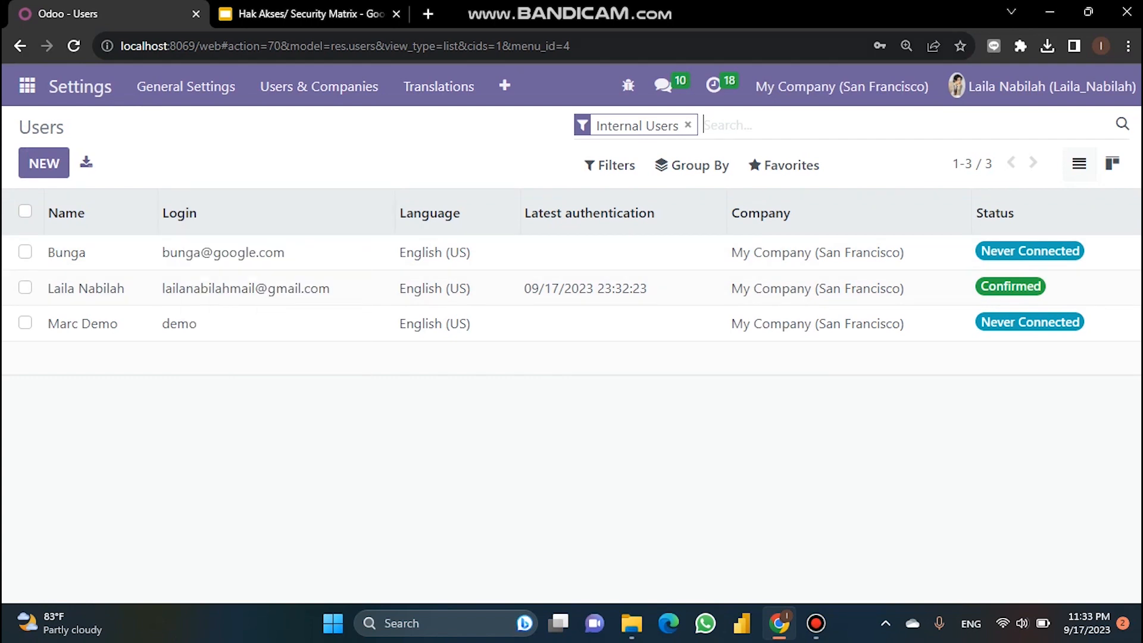
Step: Create a new user and enter the employee's name and e-mail address
click(44, 163)
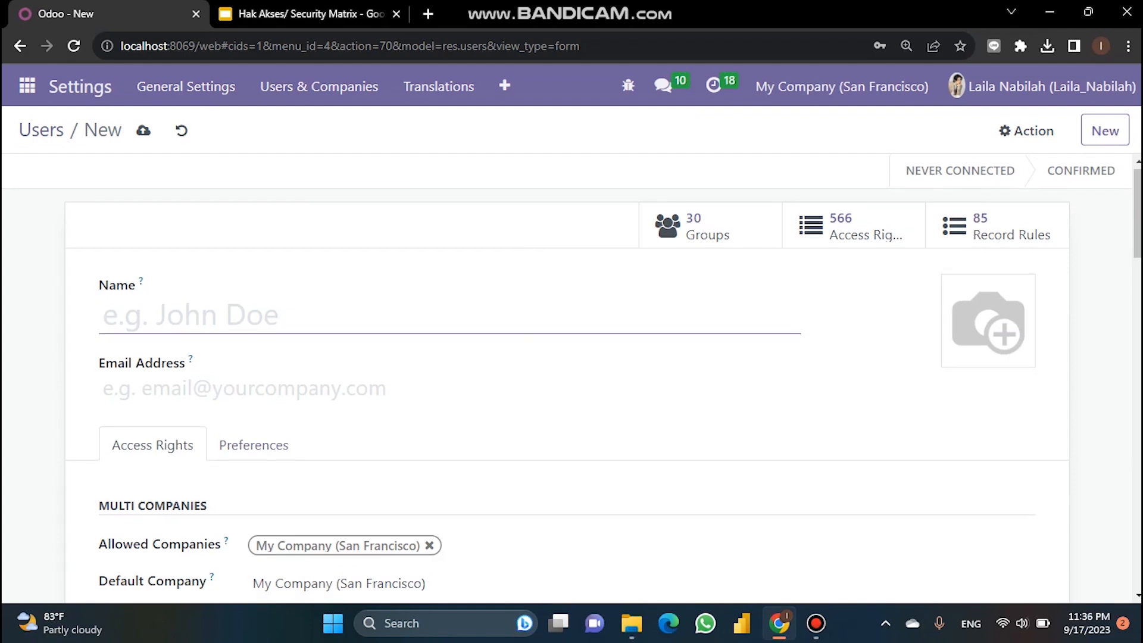
key(Caps_Lock)
text(Bunga)
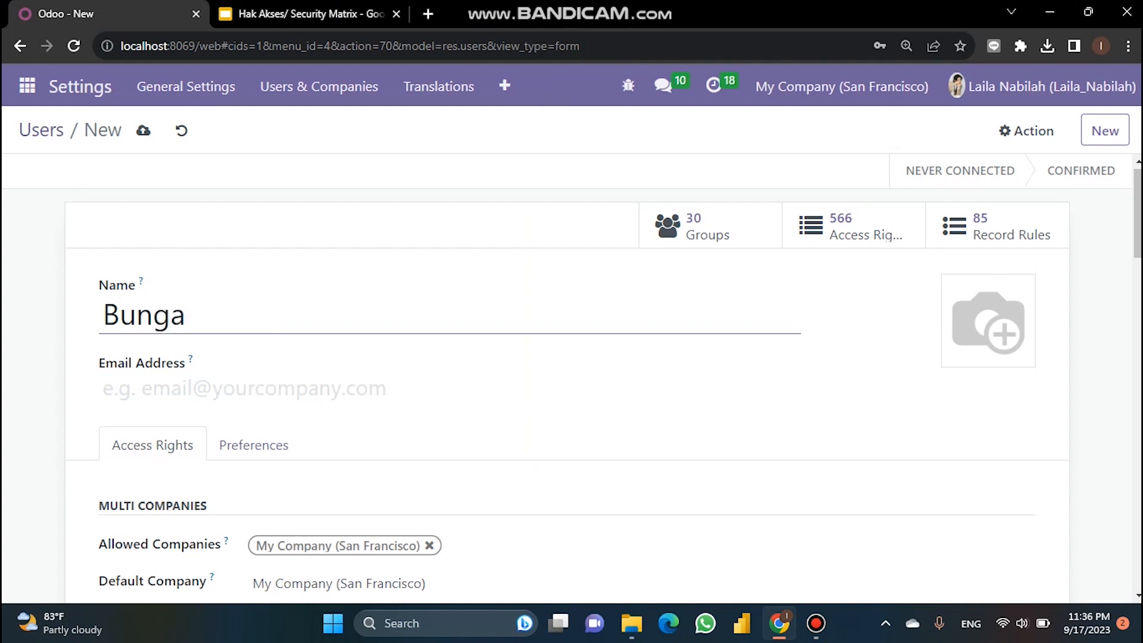
click(238, 388)
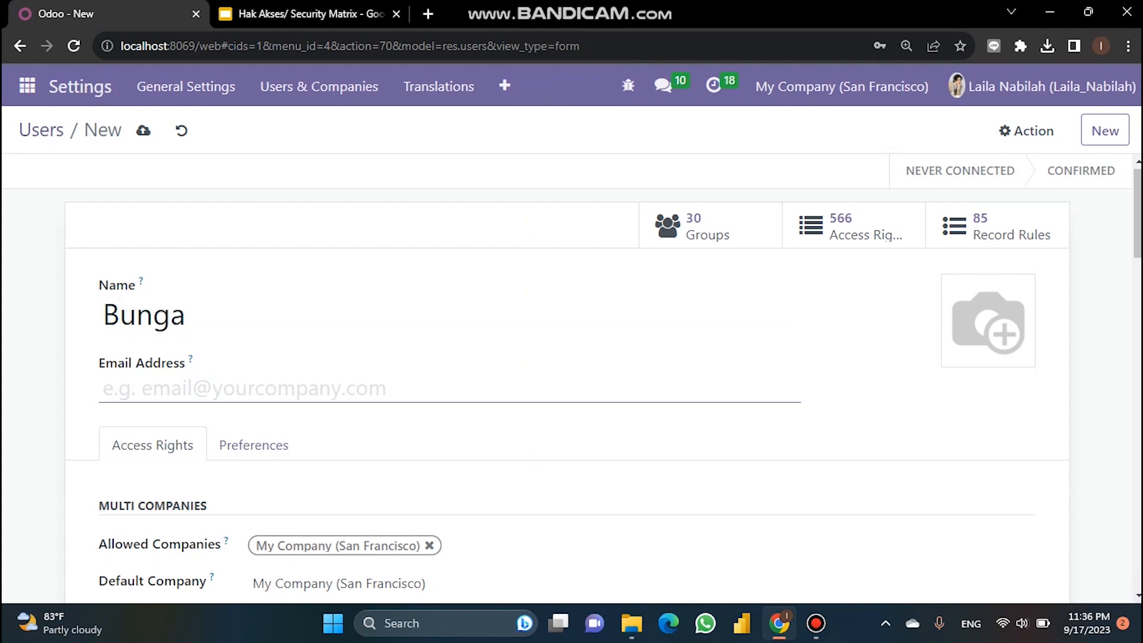
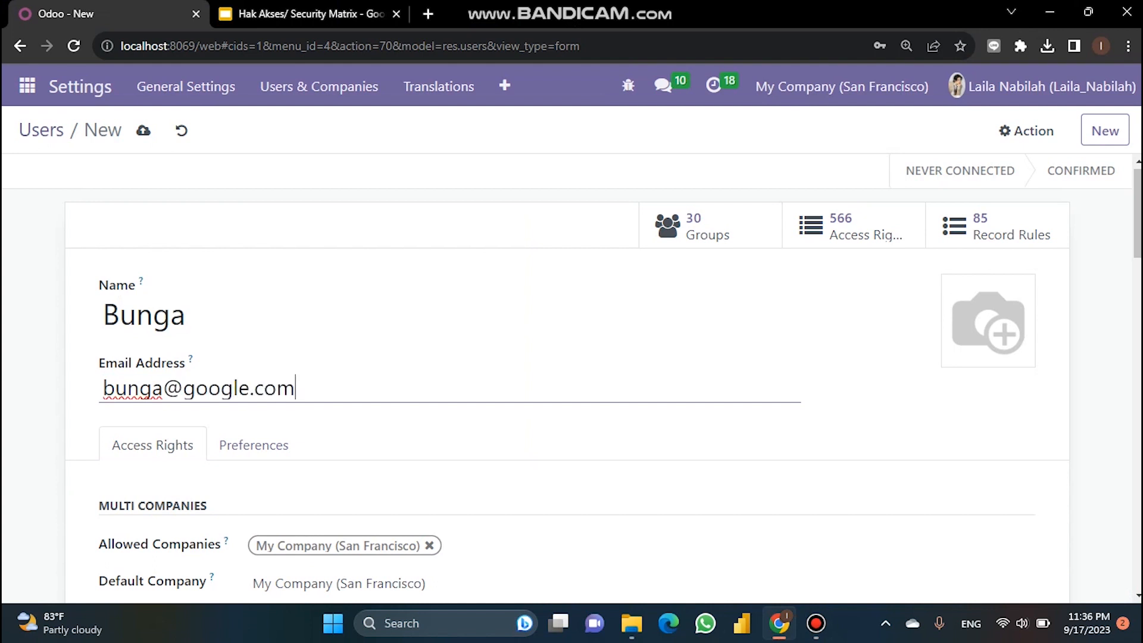
Step: Scroll down to the access rights, then switch to the Security Matrix slides
scroll(565, 357, down, 2)
scroll(566, 381, down, 5)
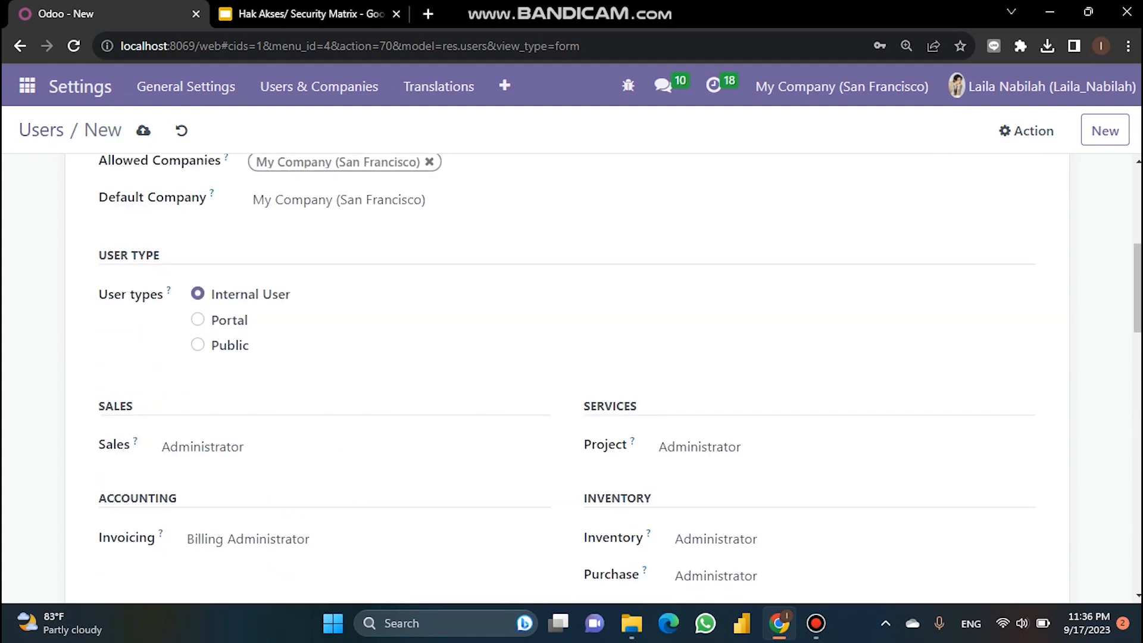
key(ctrl+Tab)
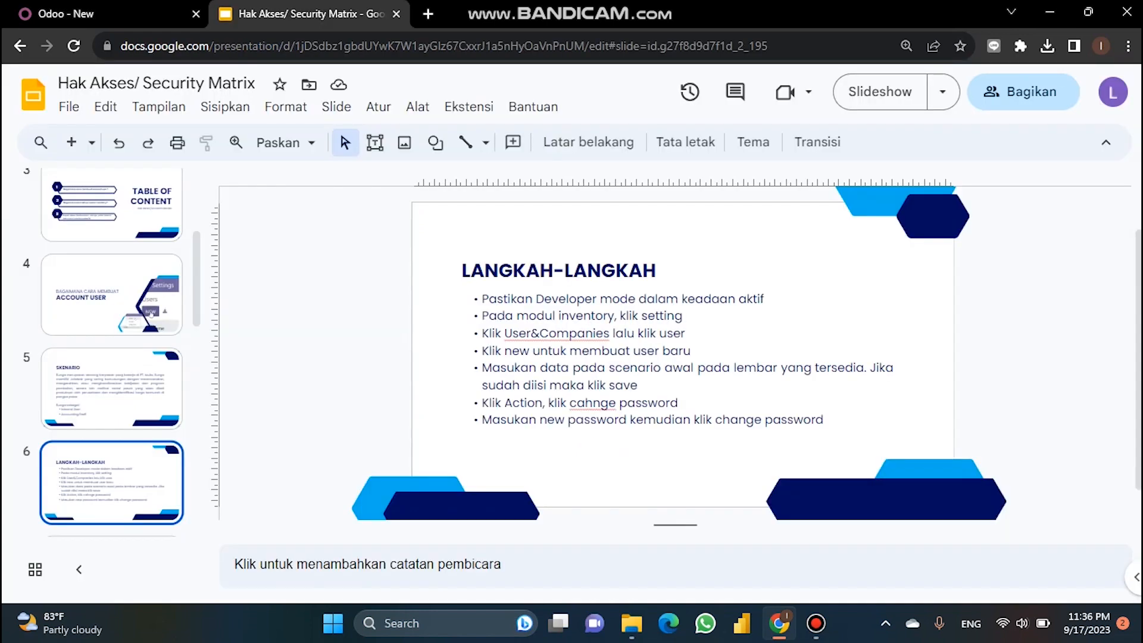
Step: View slide 5 (SKENARIO), then return to the Odoo user form's access rights
click(111, 388)
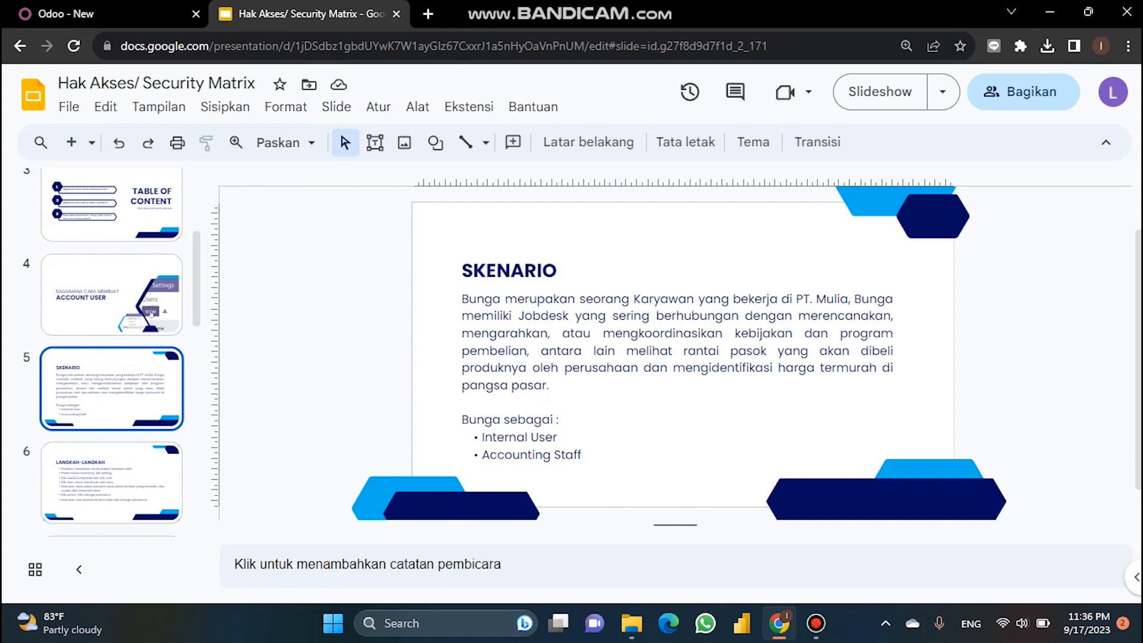
key(ctrl+Tab)
scroll(357, 333, down, 3)
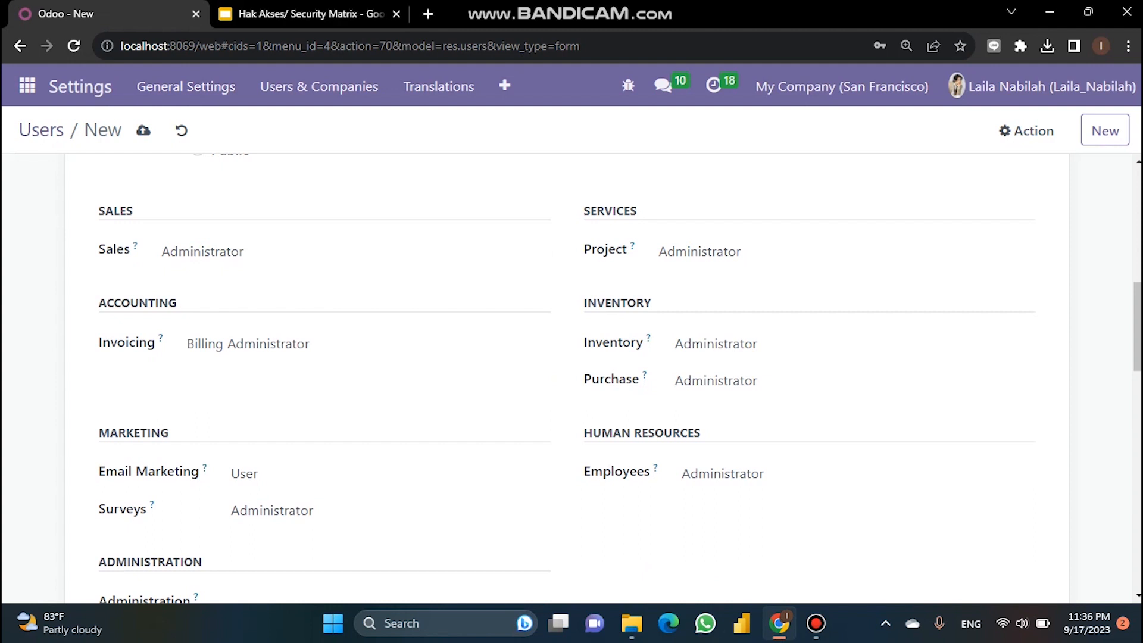
Step: Clear the Sales and Project access rights and set Inventory access to User
click(353, 251)
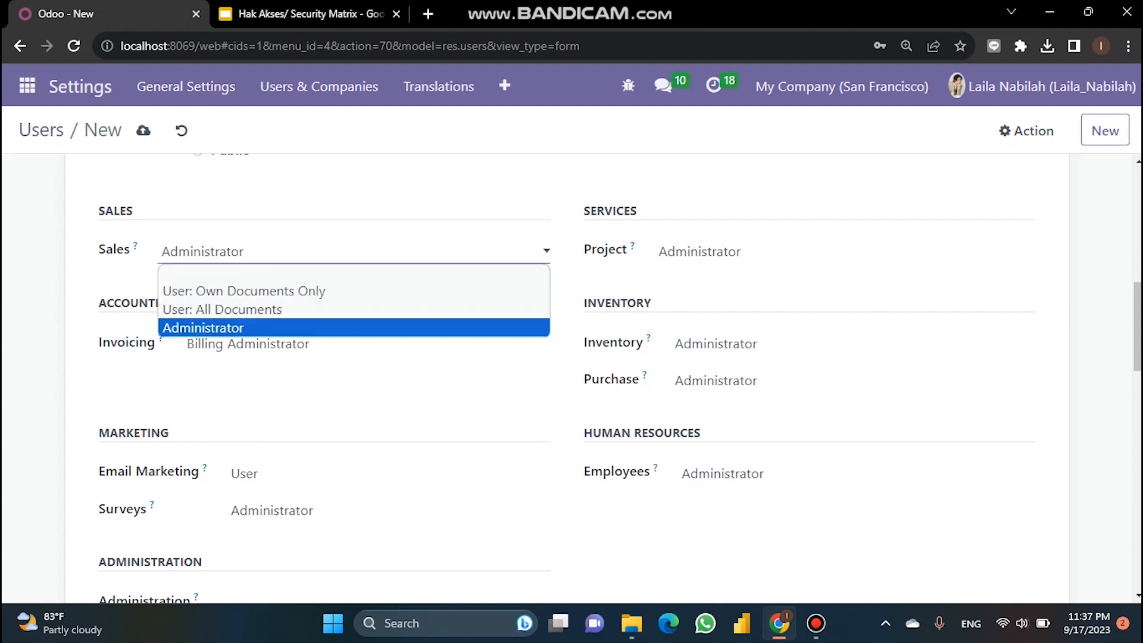
click(353, 273)
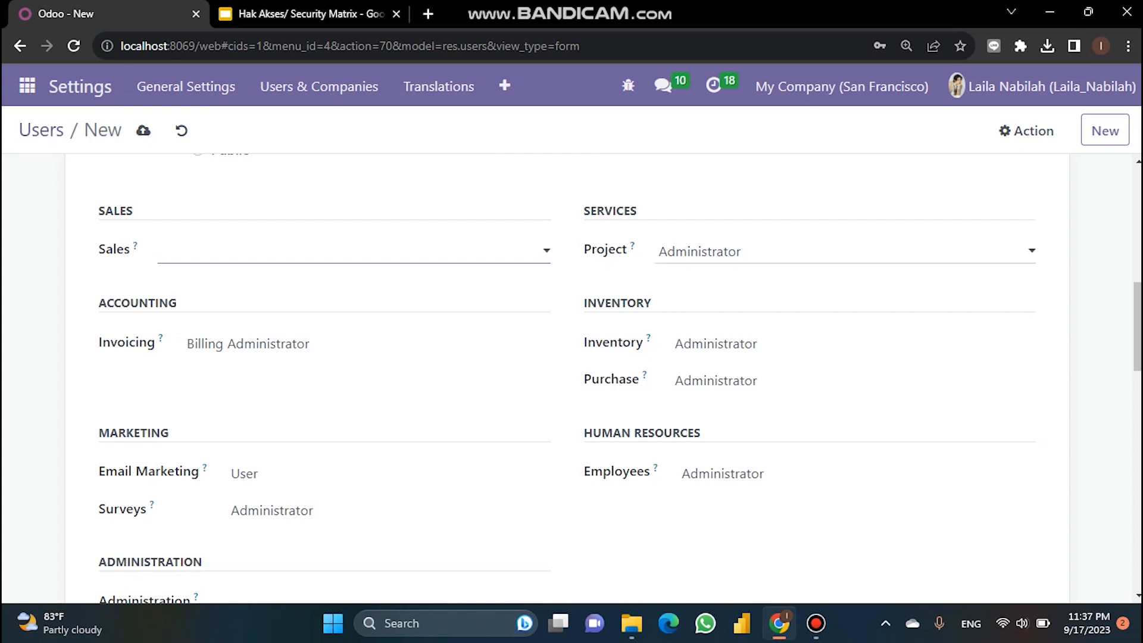
click(844, 251)
click(844, 273)
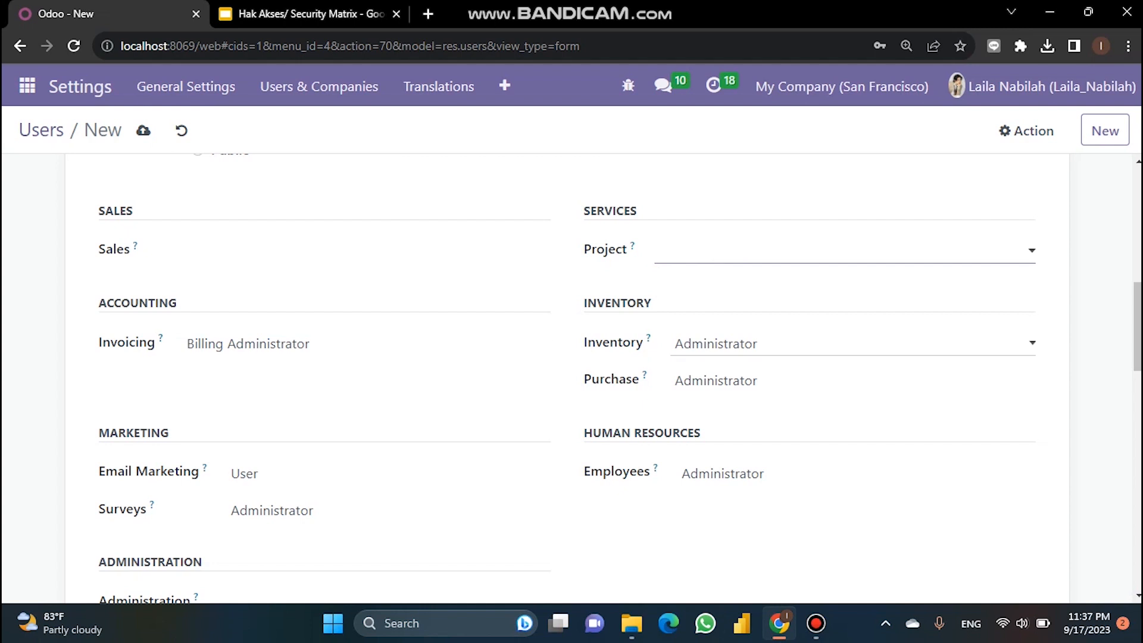
click(851, 343)
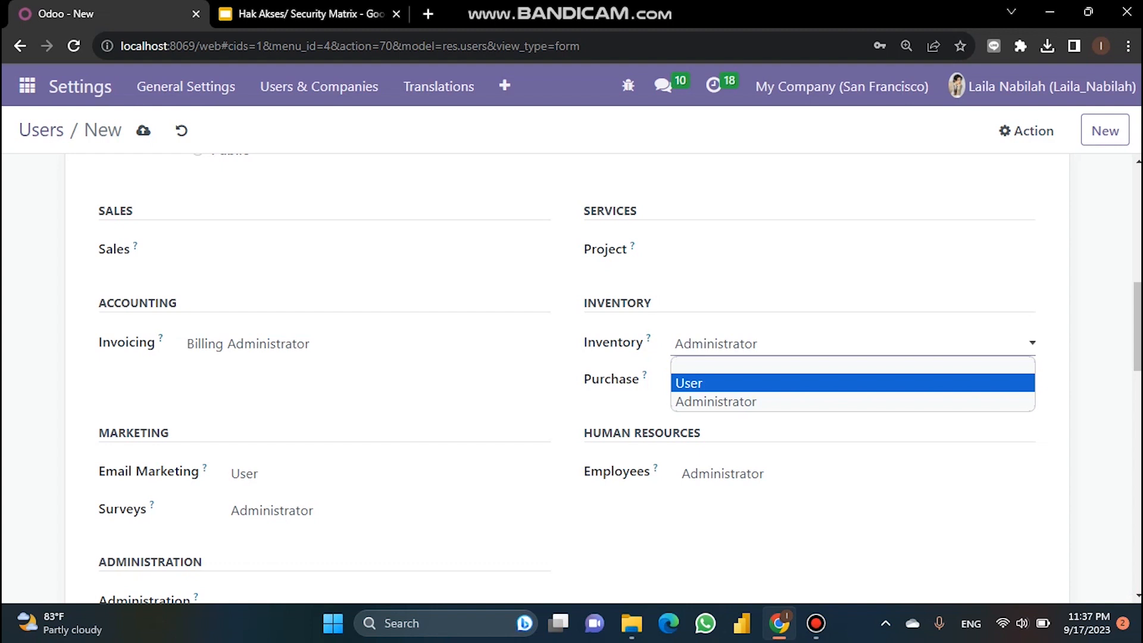
click(688, 383)
Step: Clear the Purchase, Employees, Email Marketing and Surveys access rights
click(851, 381)
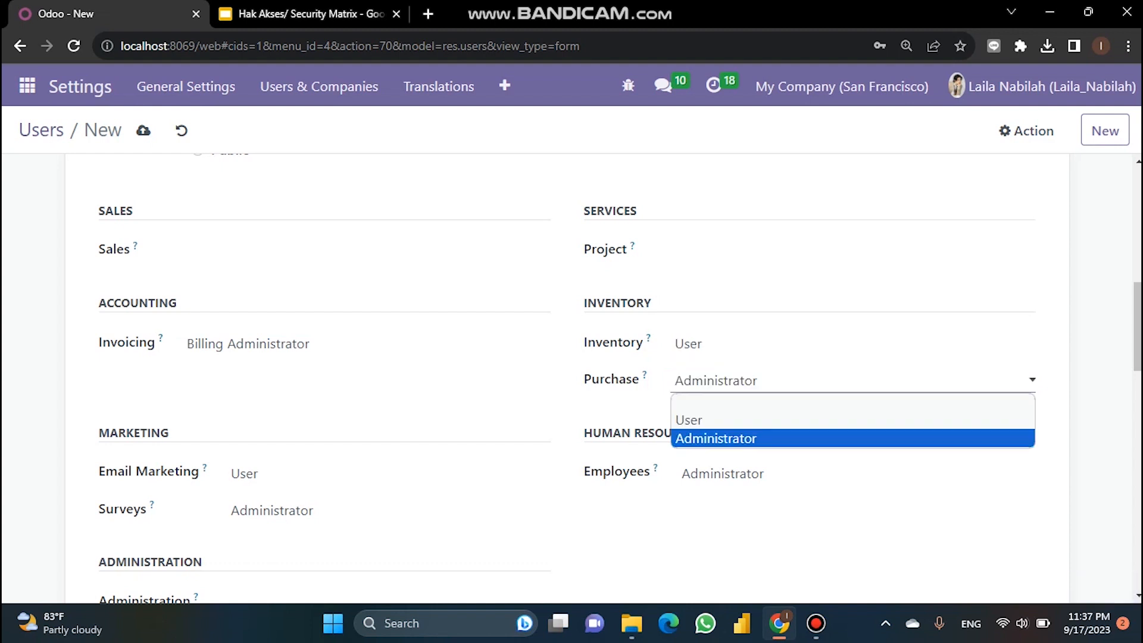
click(714, 402)
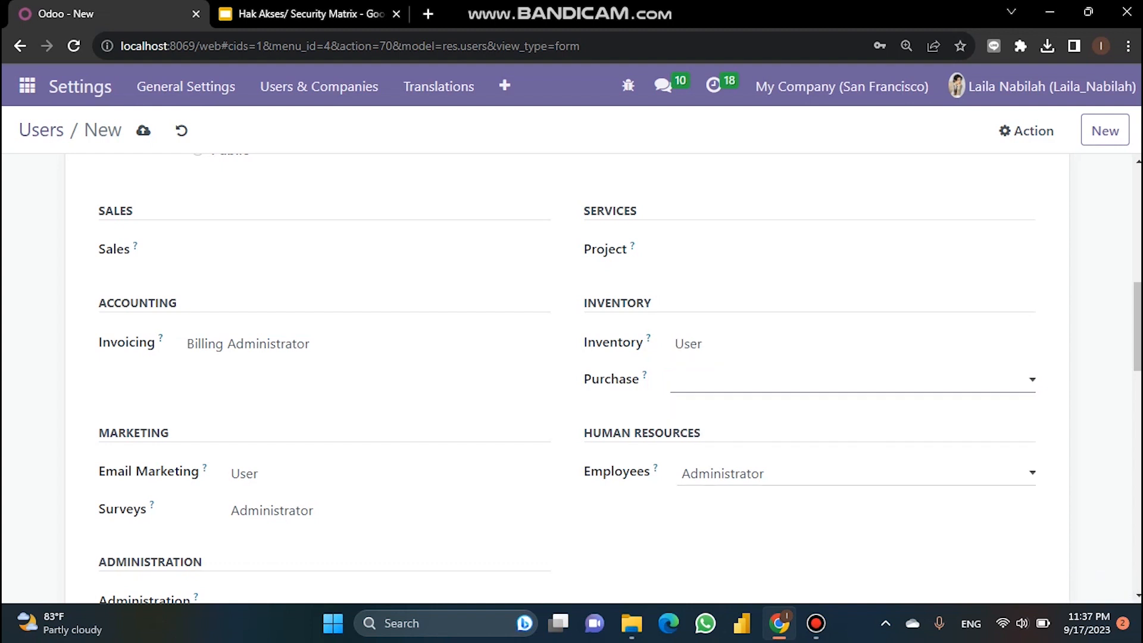
click(851, 474)
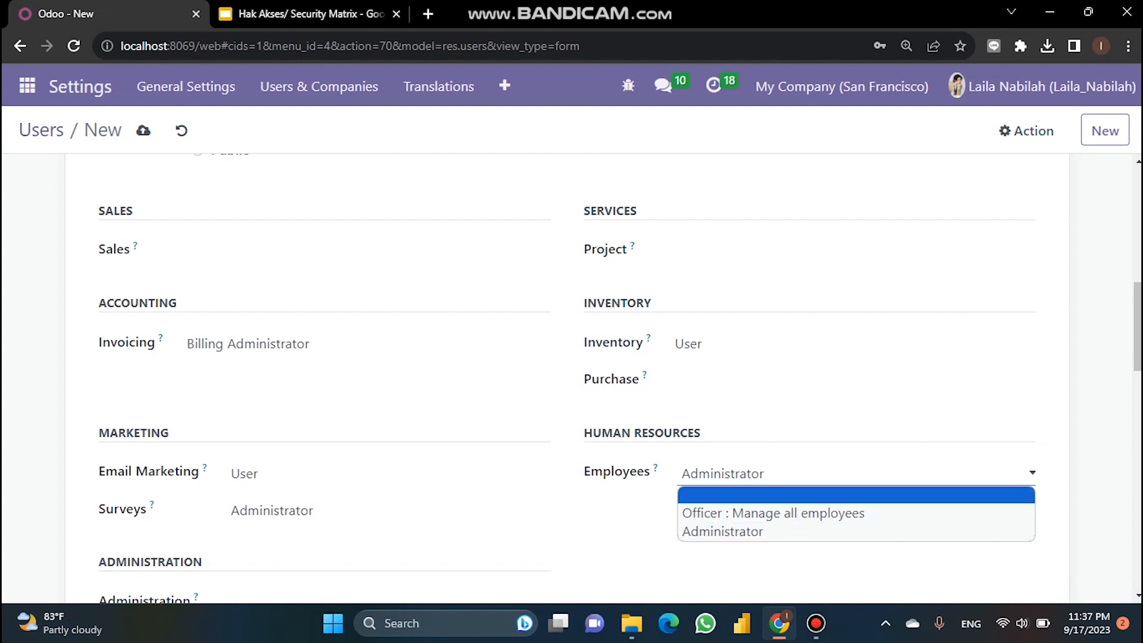
click(855, 494)
click(387, 473)
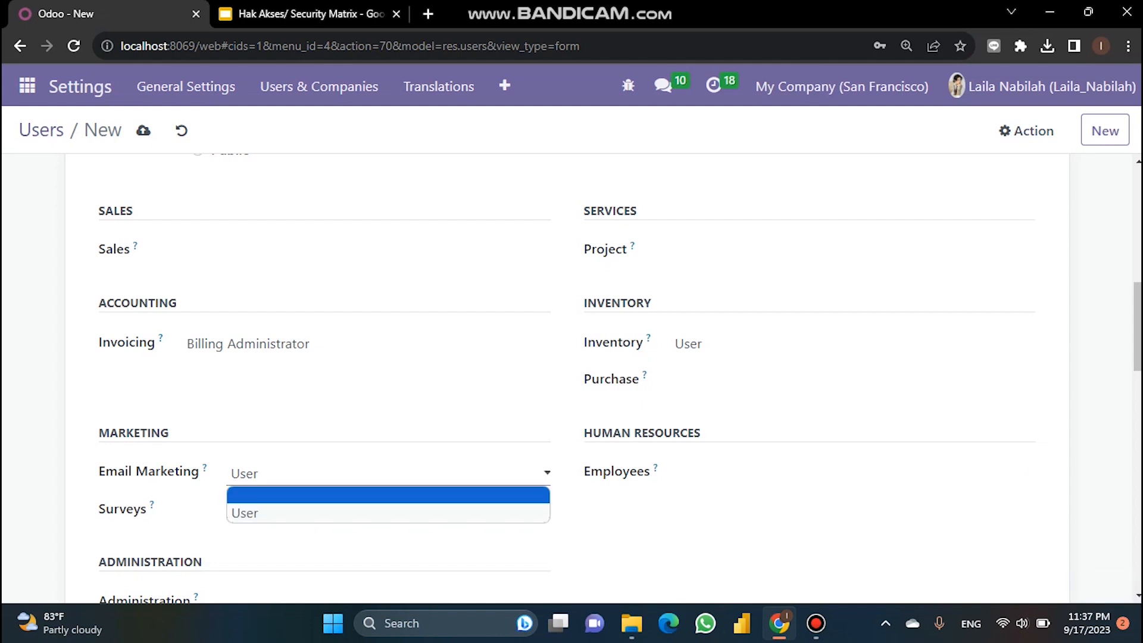
click(387, 495)
click(386, 510)
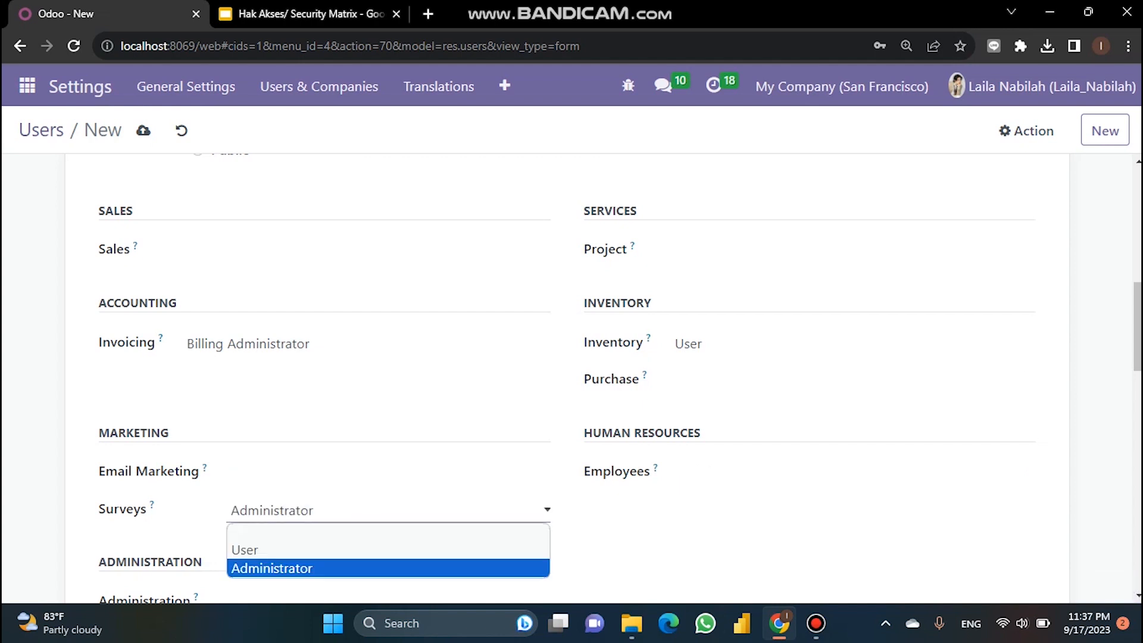
click(387, 531)
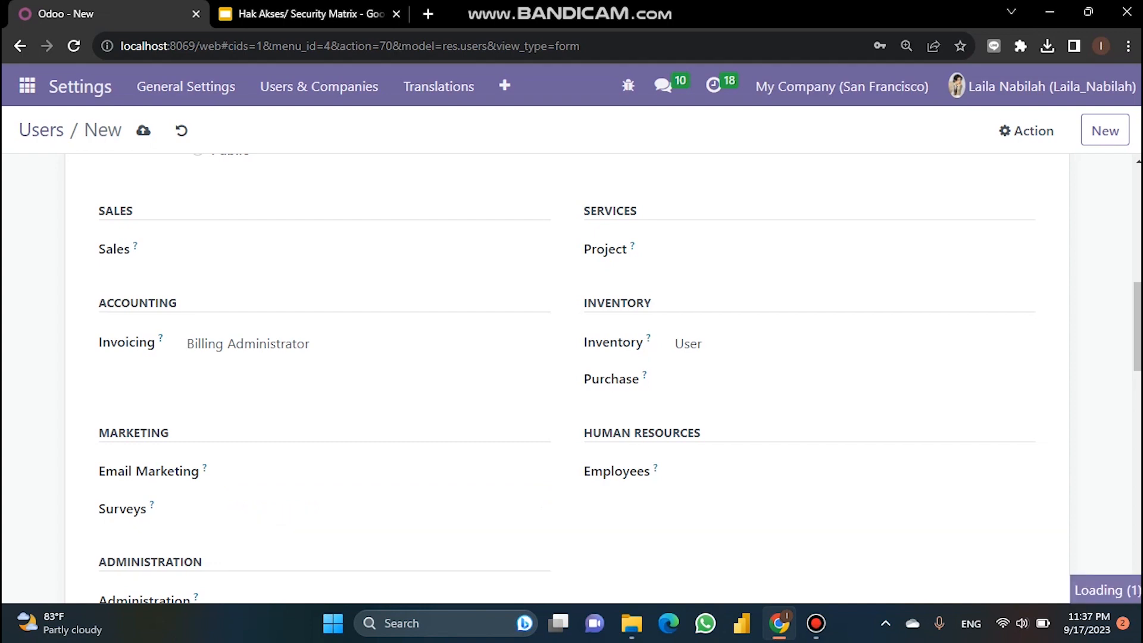
Step: Review the remaining access rights and save the new user record
scroll(565, 381, down, 3)
scroll(565, 381, down, 15)
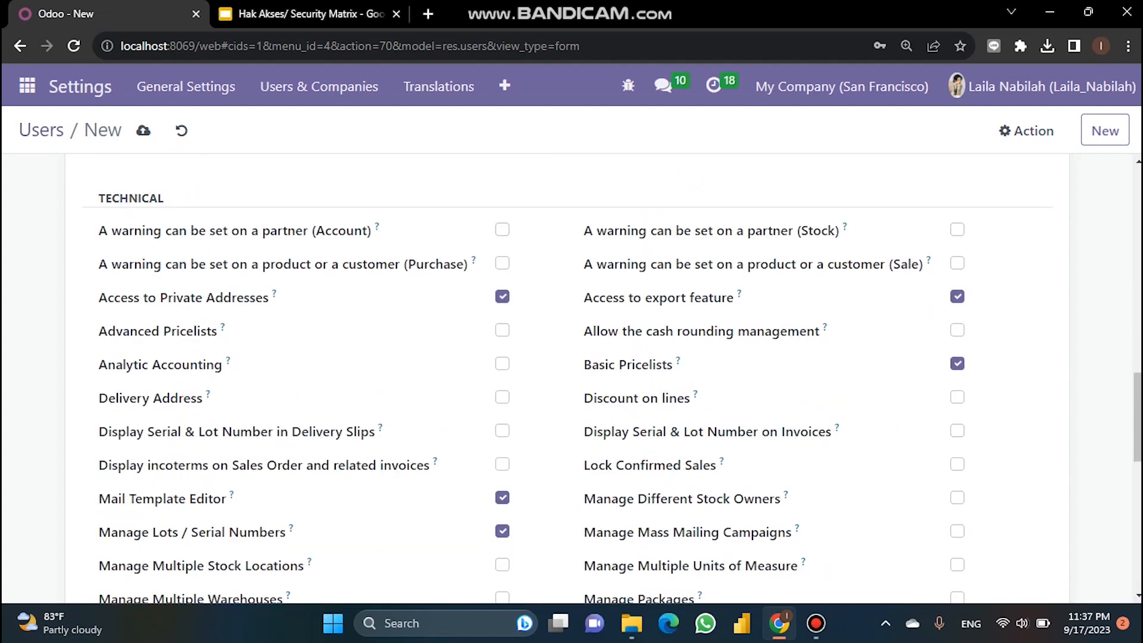
scroll(357, 545, up, 20)
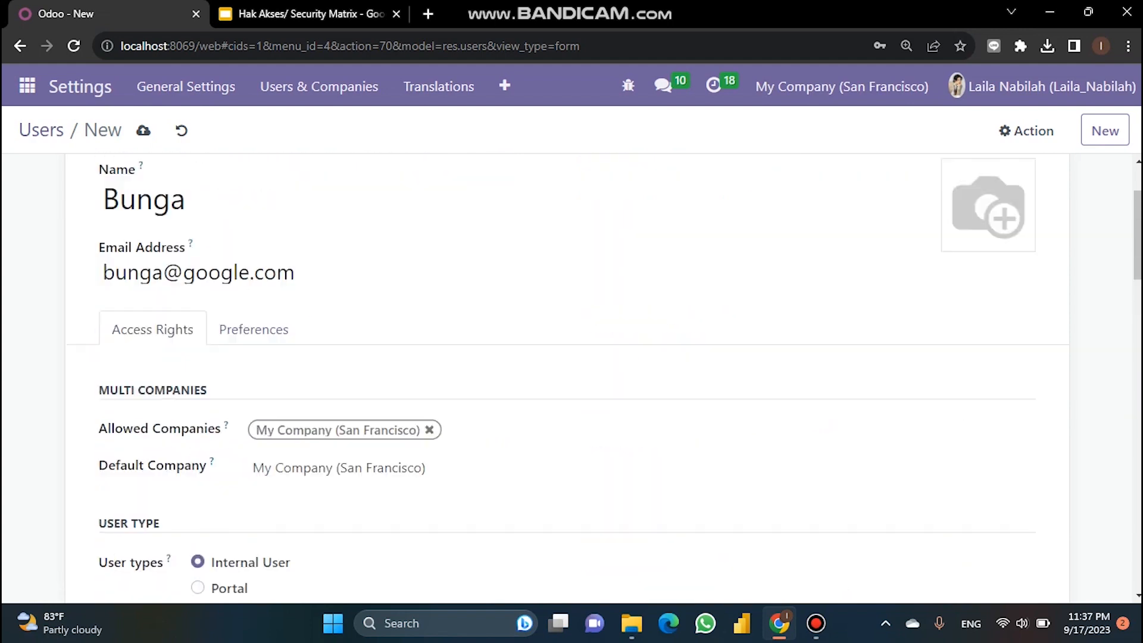
scroll(357, 544, down, 3)
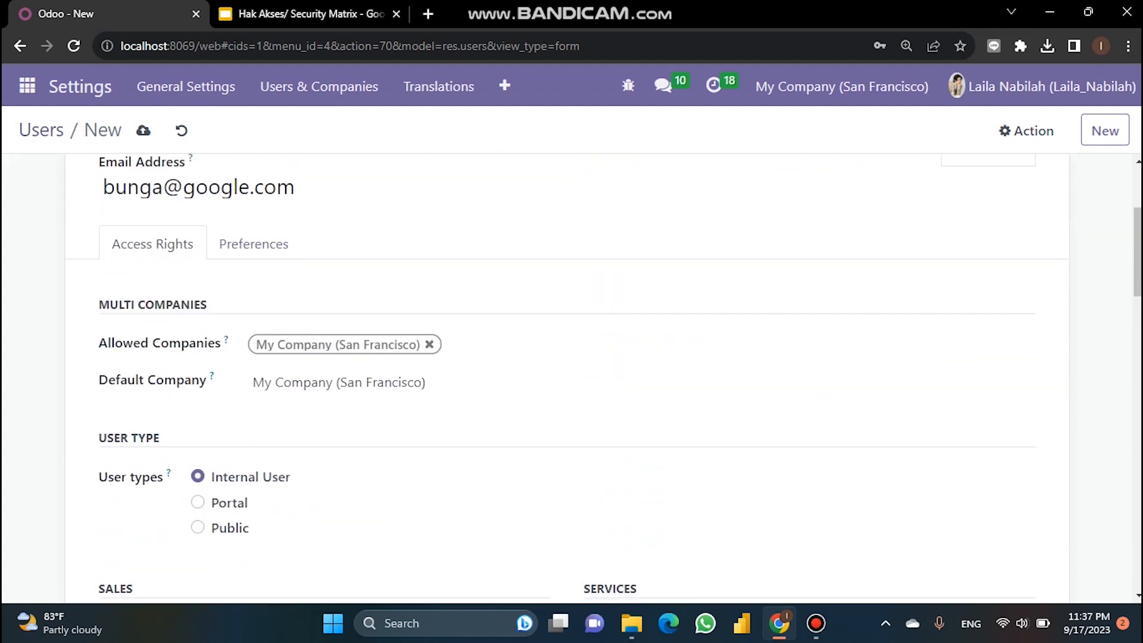
scroll(357, 545, up, 3)
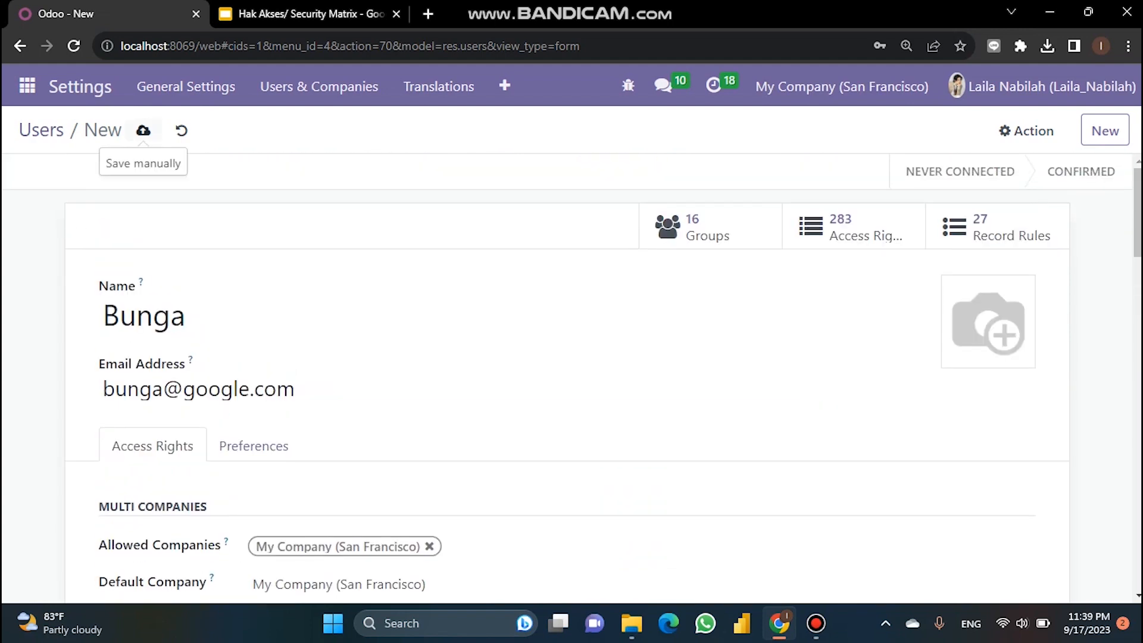
click(143, 130)
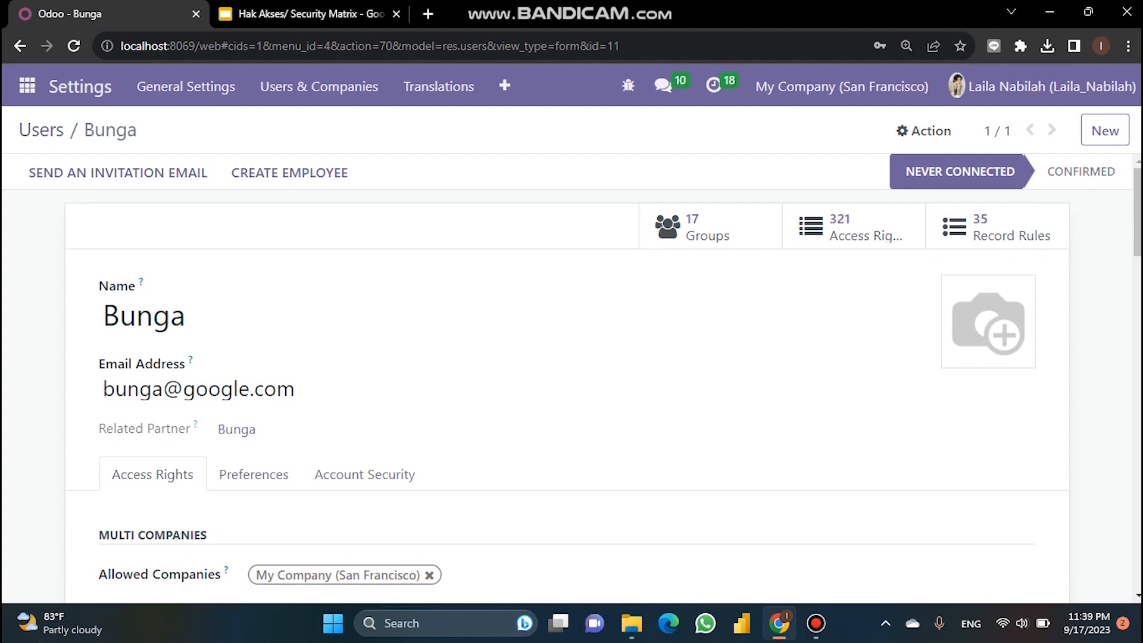
Step: Set a new login password for the user with Action > Change Password
click(923, 130)
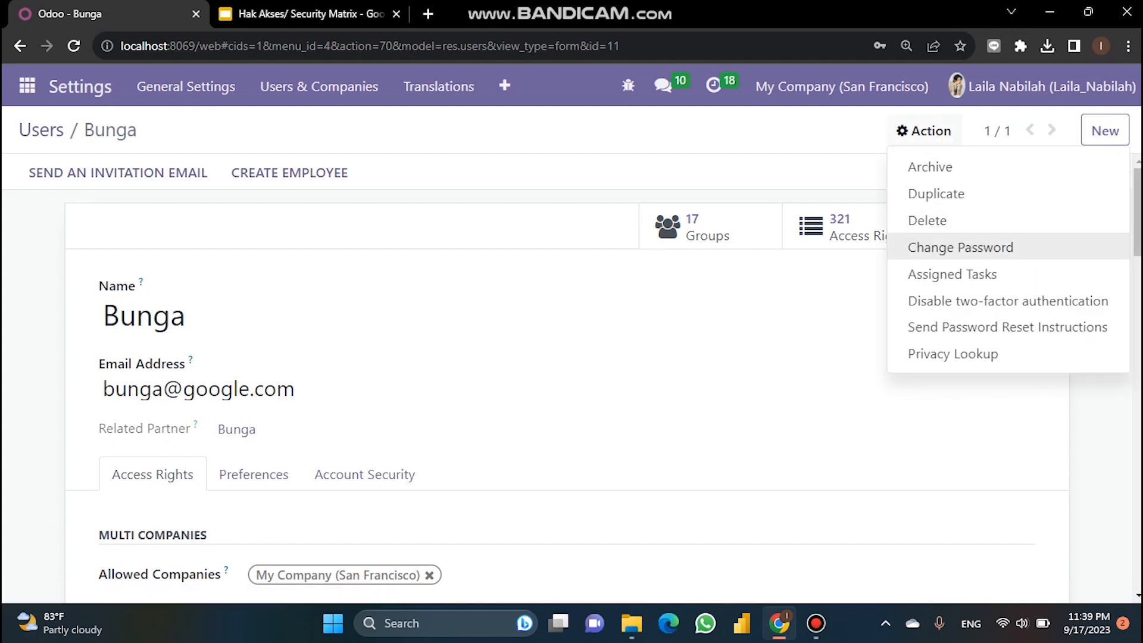
click(960, 247)
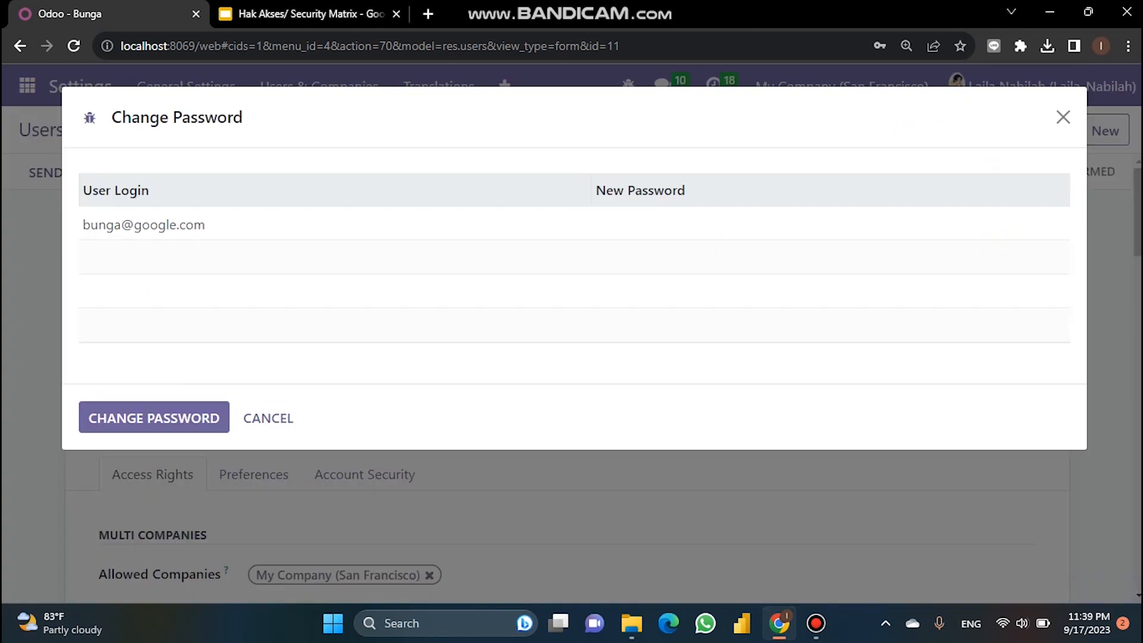
click(829, 224)
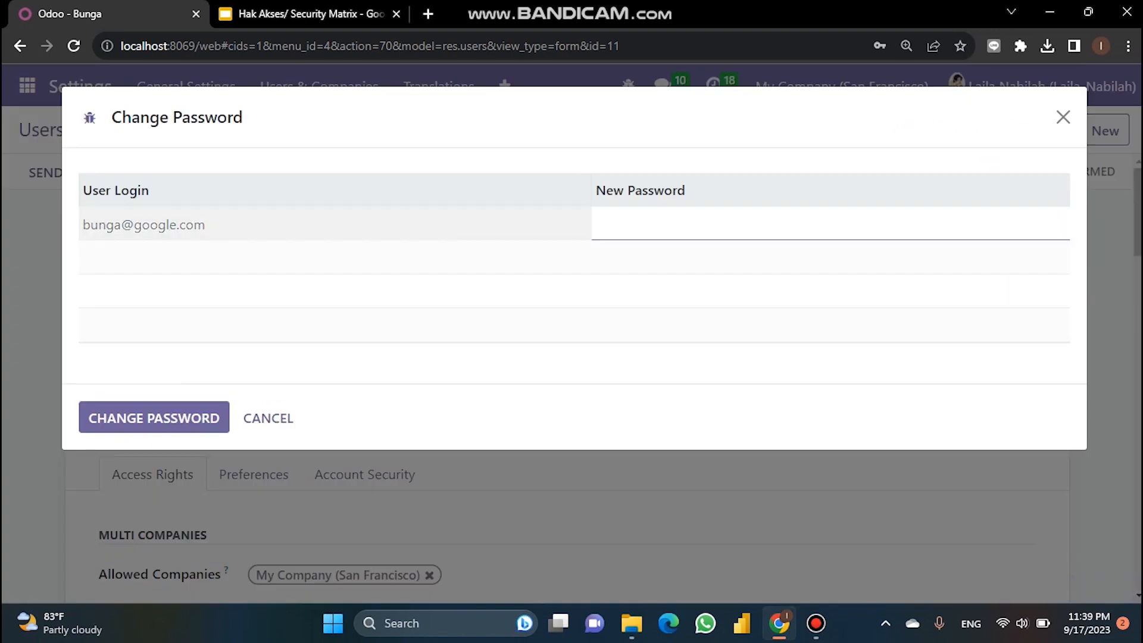
text(•••)
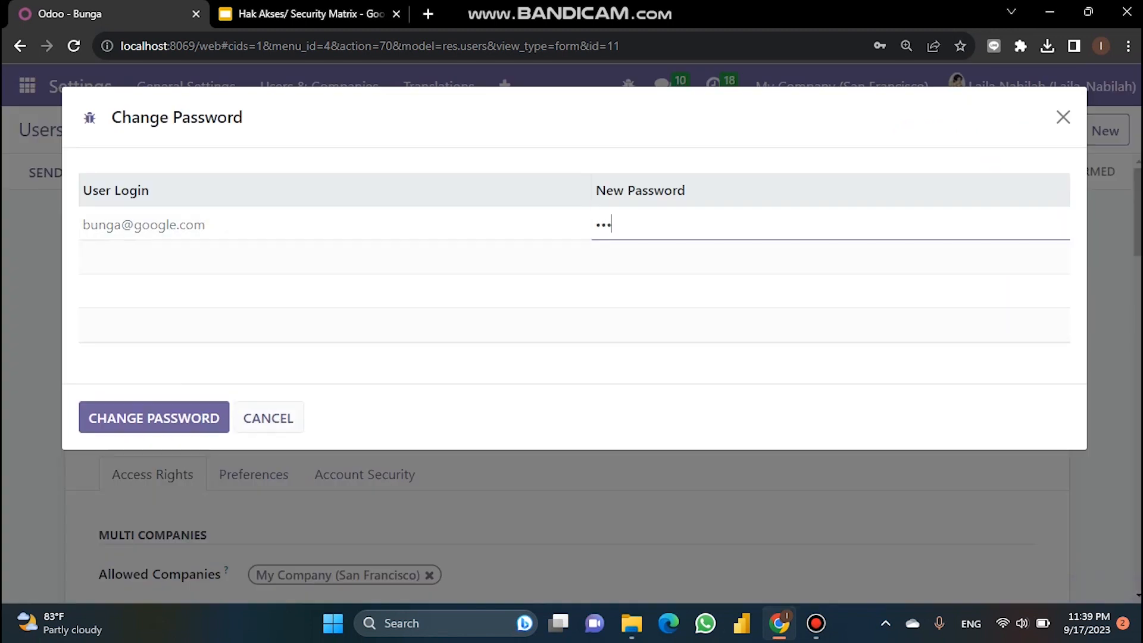
click(154, 418)
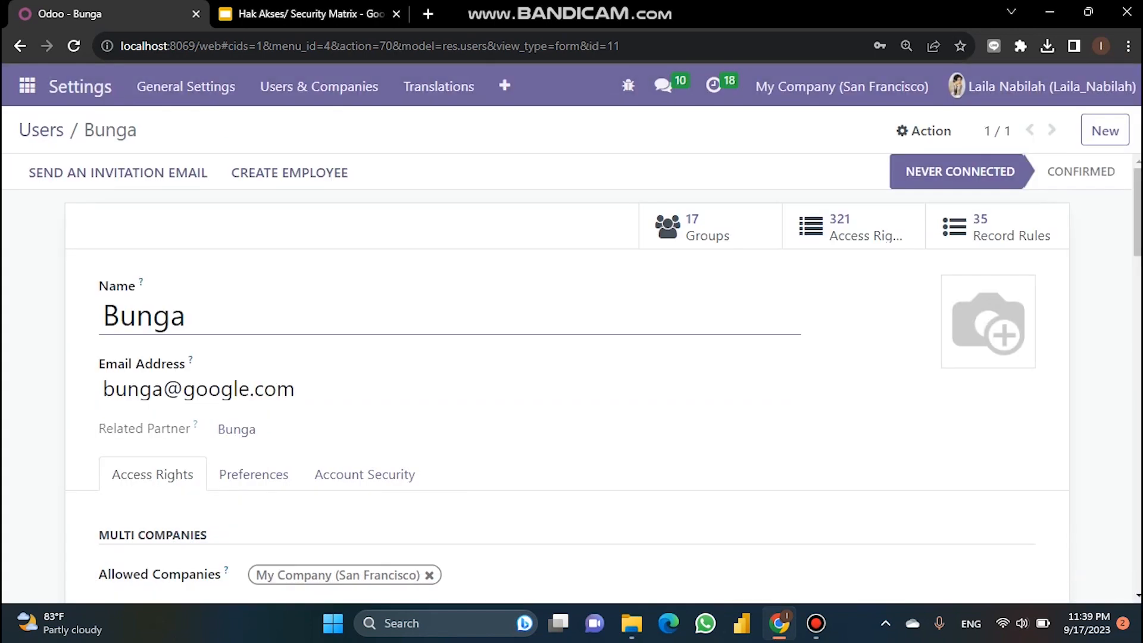
Step: Check the saved user form, then switch to the Security Matrix slide deck
scroll(567, 381, down, 6)
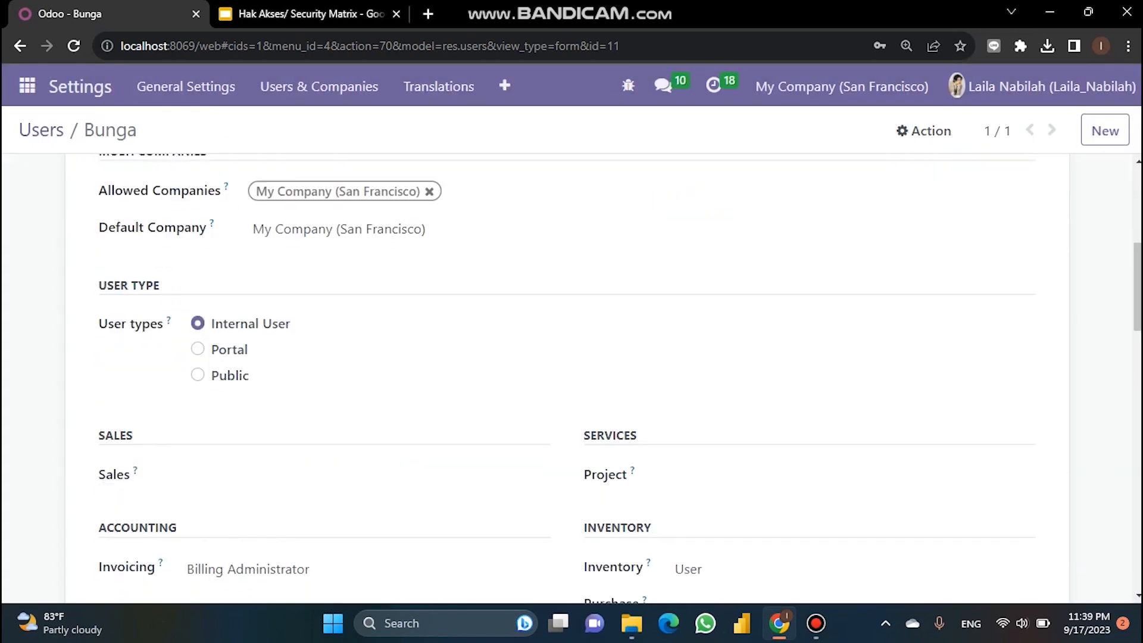
scroll(567, 381, up, 6)
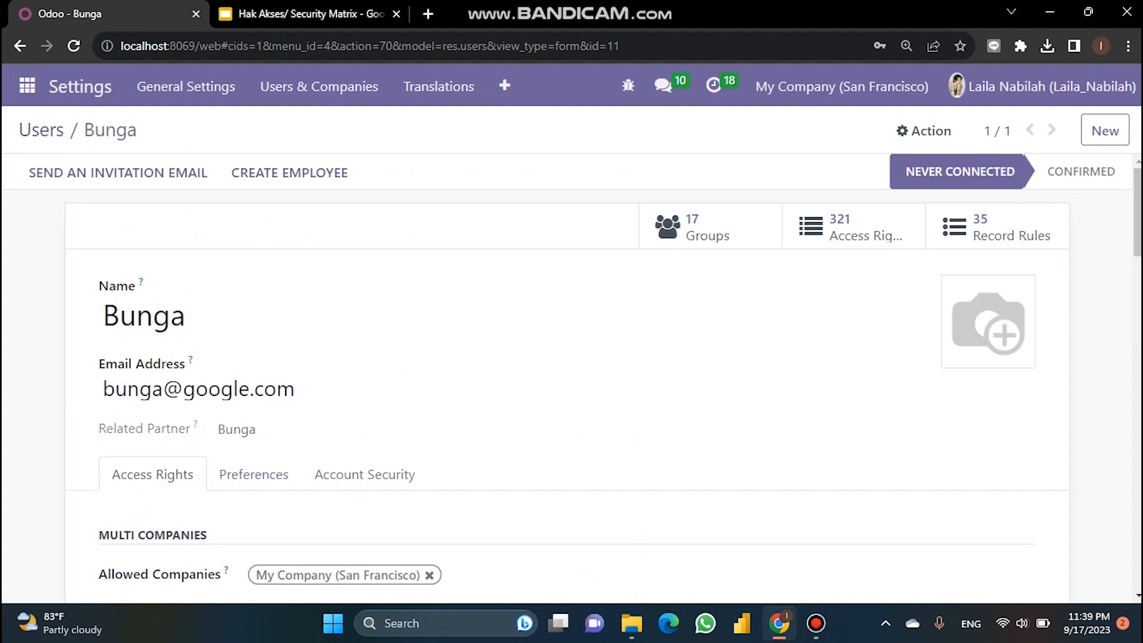
key(ctrl+Tab)
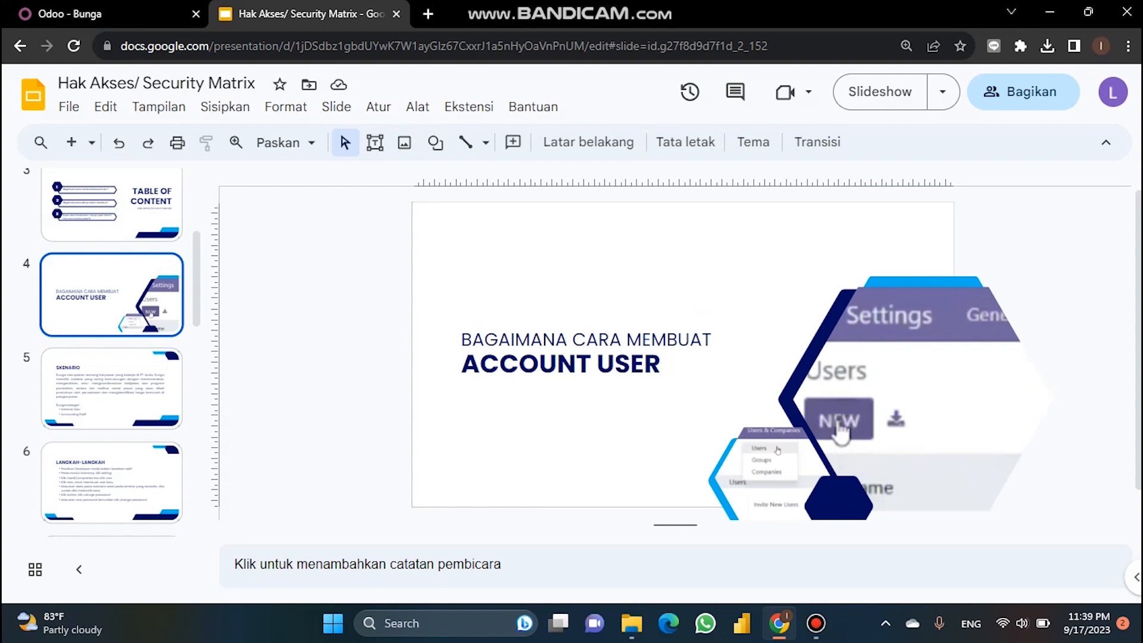
Step: Show slide 8, 'BAGAIMANA CARA SETUP MODUL INVENTORY', in the slide deck
scroll(112, 351, down, 2)
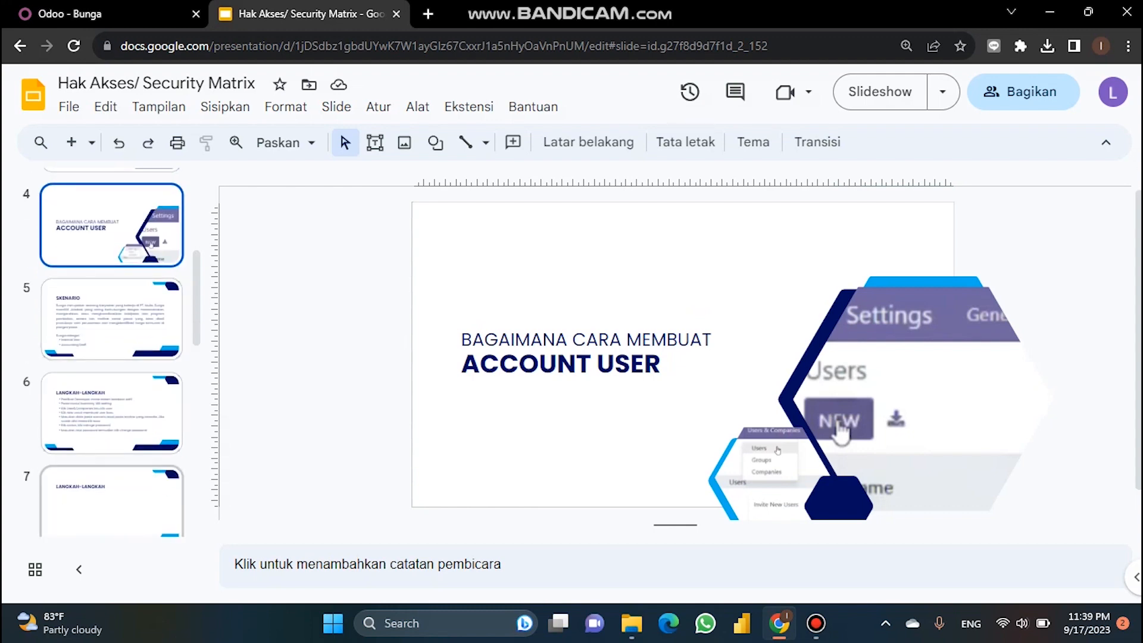
scroll(111, 497, down, 2)
click(111, 497)
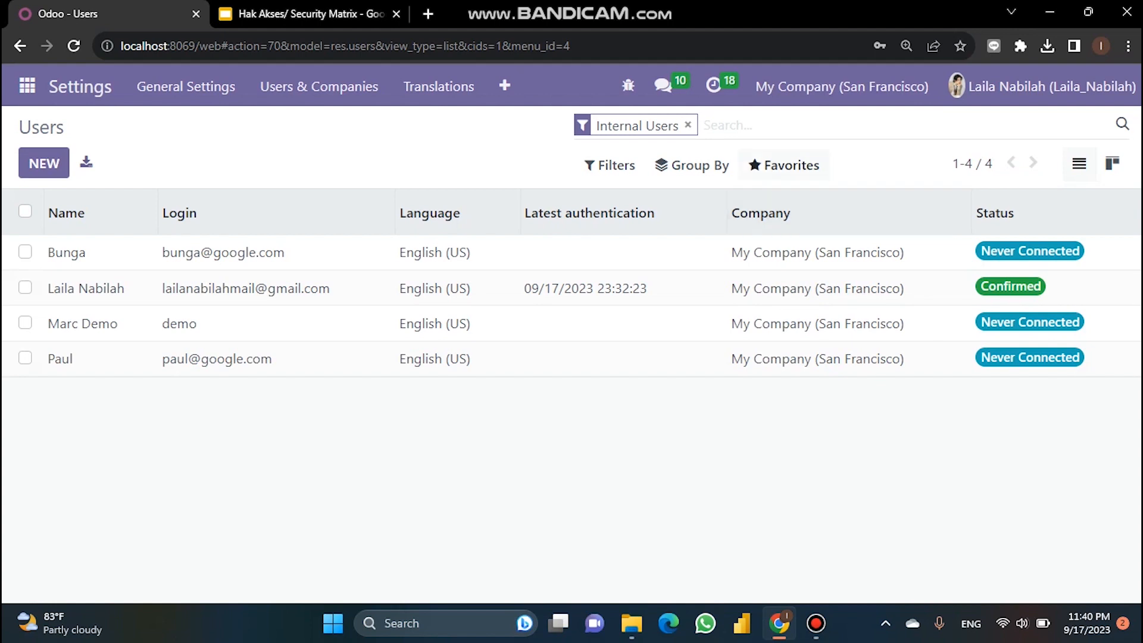
Step: Open the Users import page via Favorites > Import records and choose a file to upload
click(784, 165)
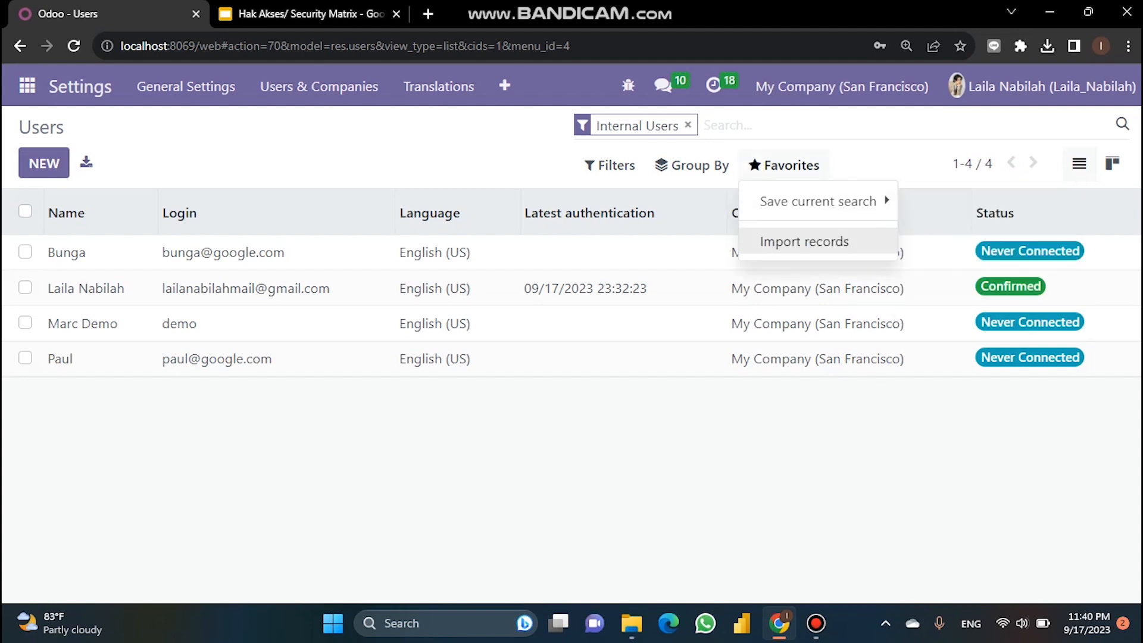
click(804, 241)
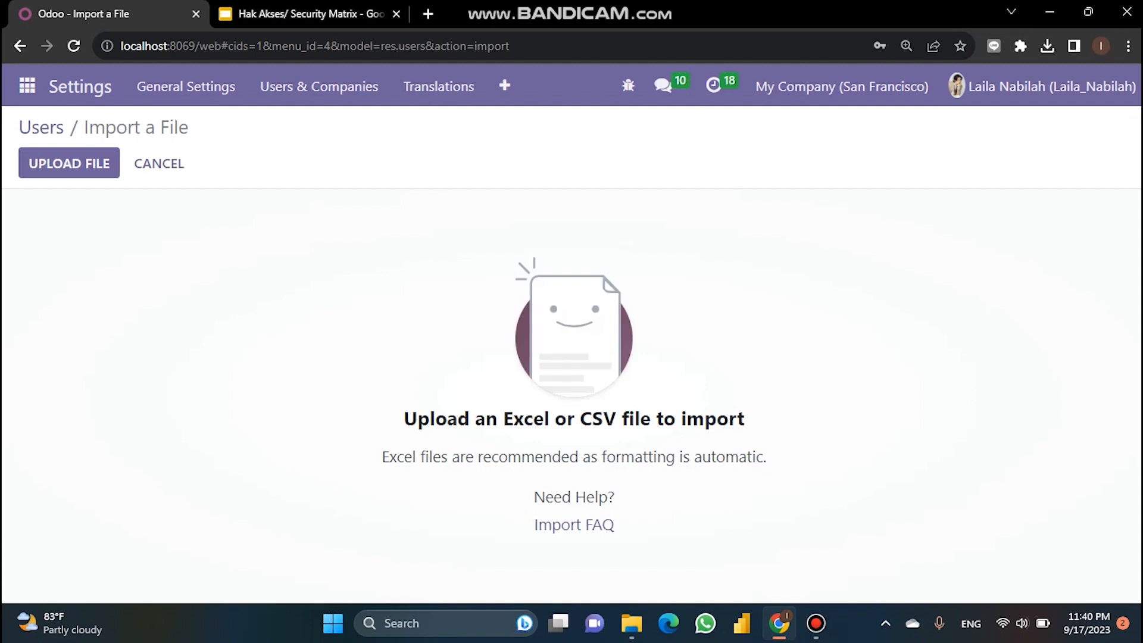
click(69, 163)
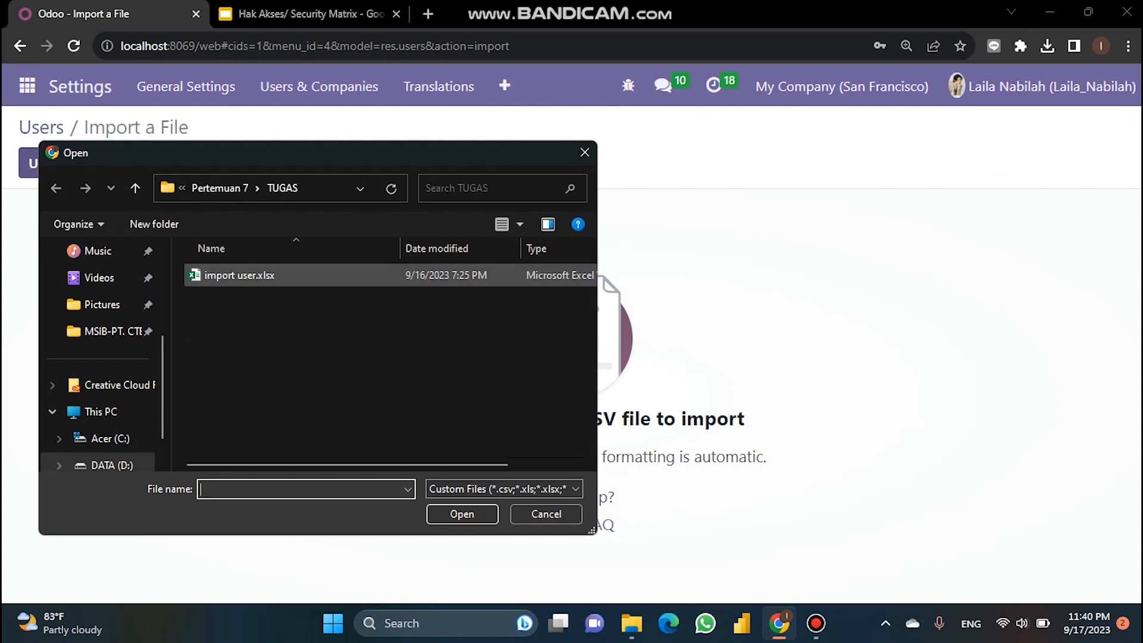
click(631, 623)
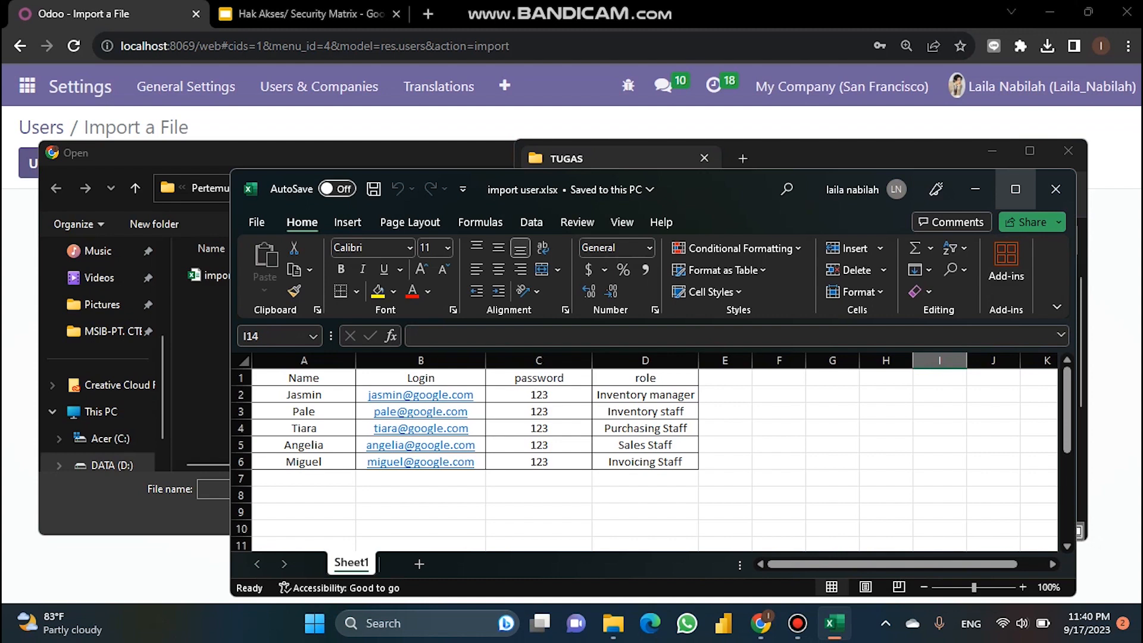
Step: Check the Name header in import user.xlsx, then load that workbook into Odoo's import page
click(1016, 189)
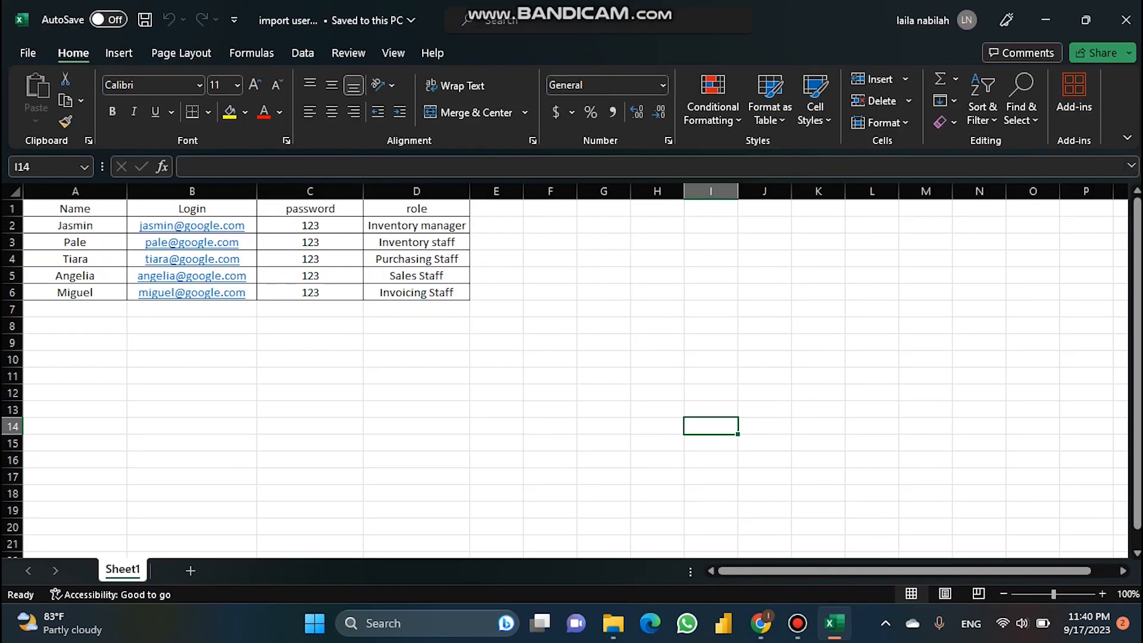
double_click(59, 208)
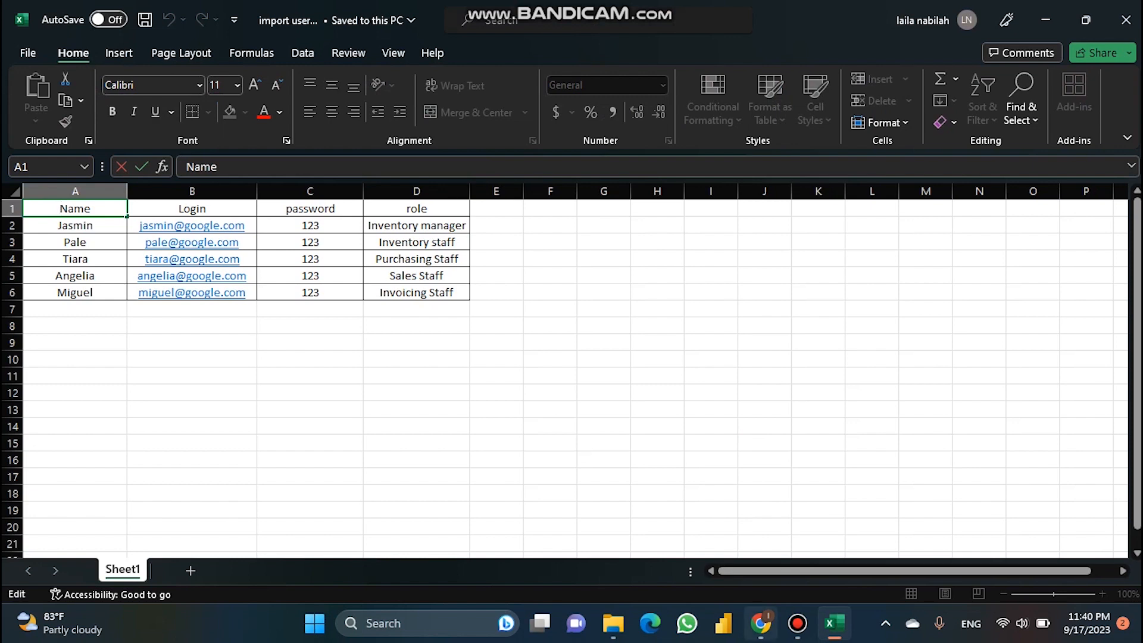
click(760, 624)
double_click(239, 275)
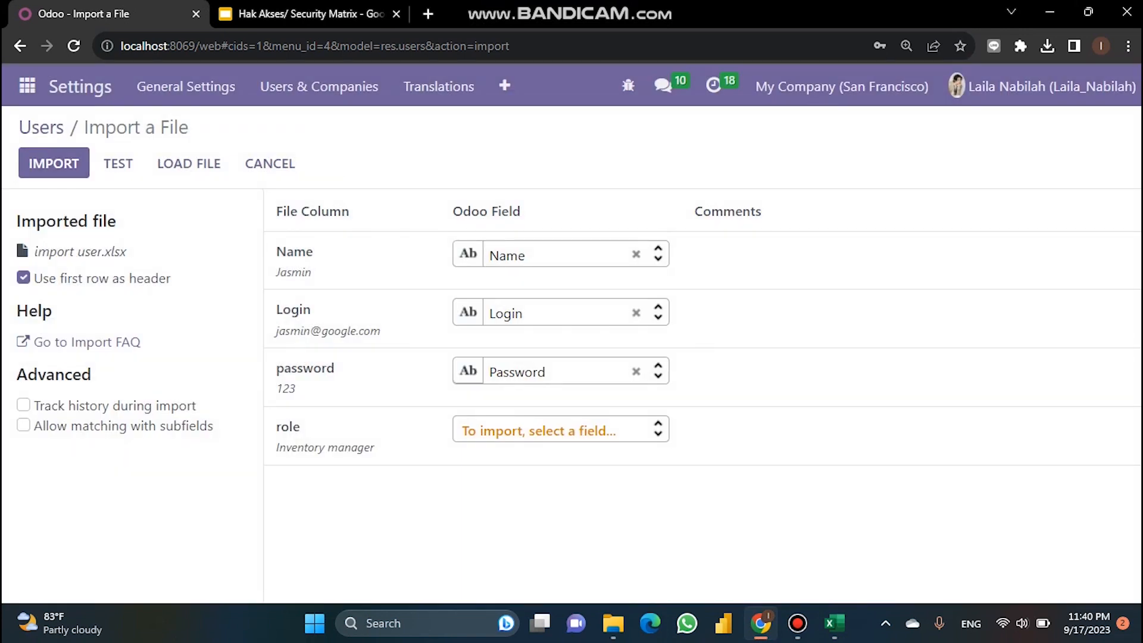
Step: Test the Name, Login and password mapping, then import the users, bringing the list to nine
mouse_move(293, 272)
mouse_move(327, 331)
click(118, 163)
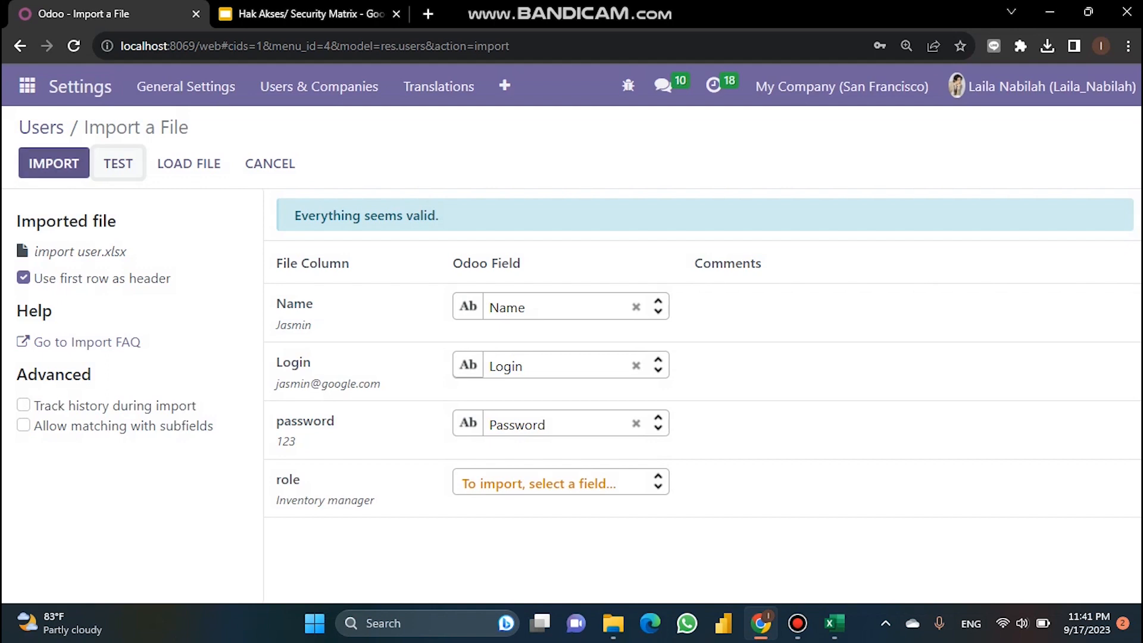
click(54, 163)
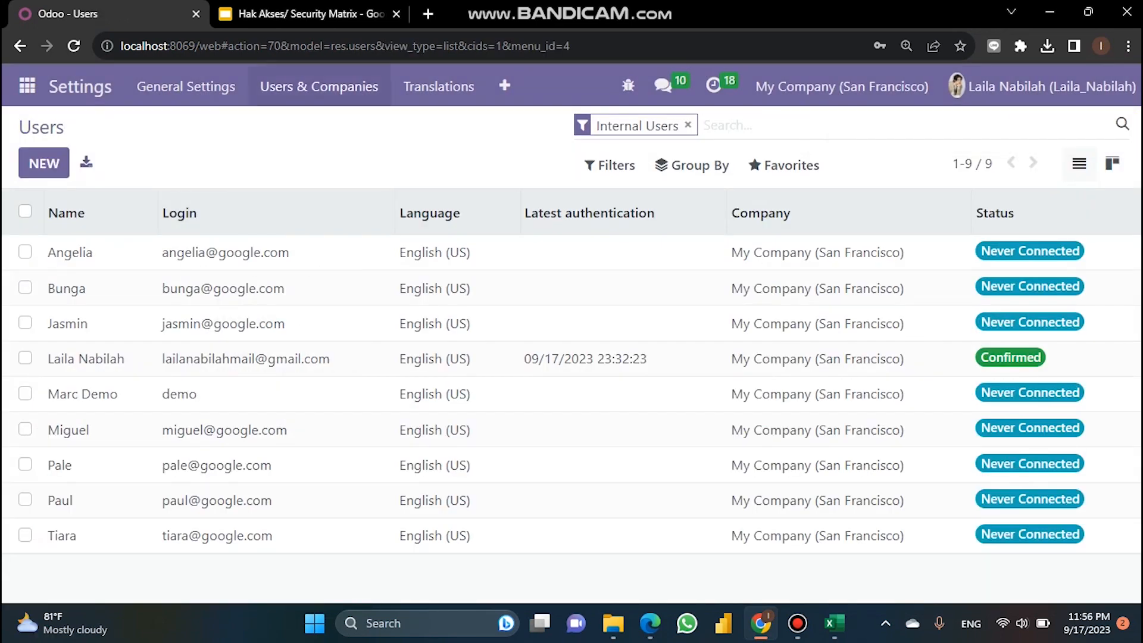
Step: Go to Users & Companies > Groups and browse the access groups list
click(319, 87)
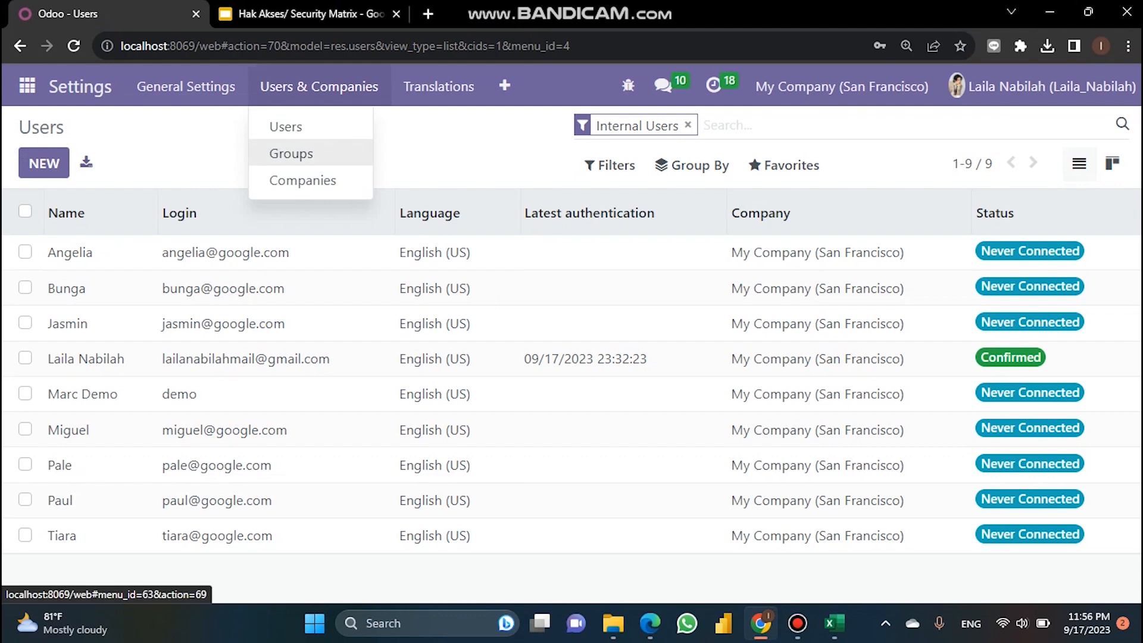
click(291, 151)
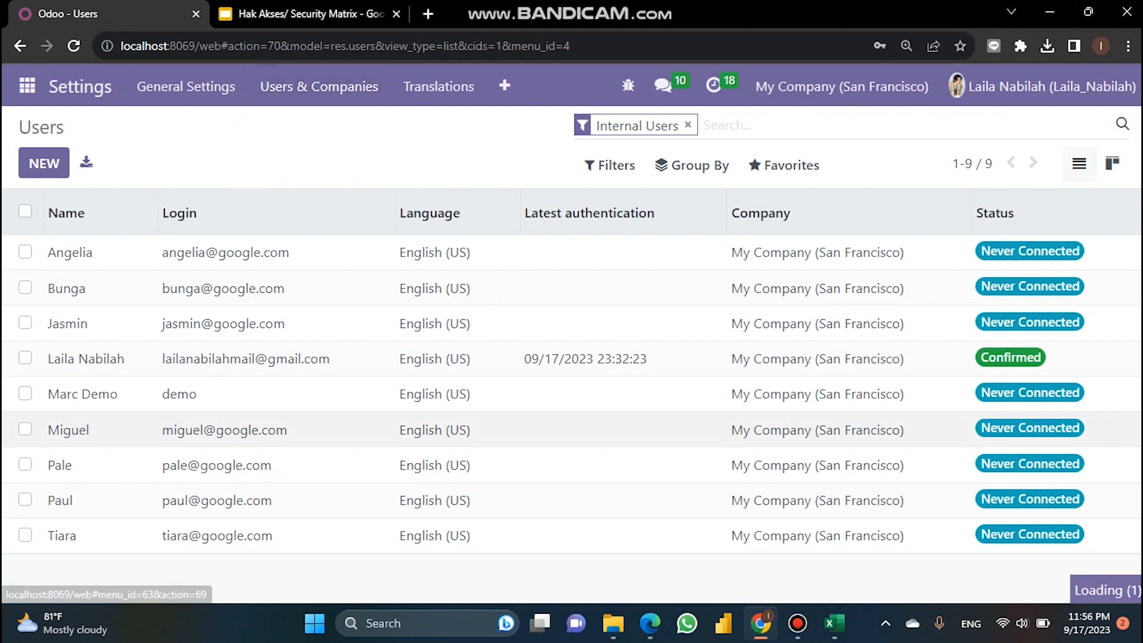
scroll(416, 393, down, 6)
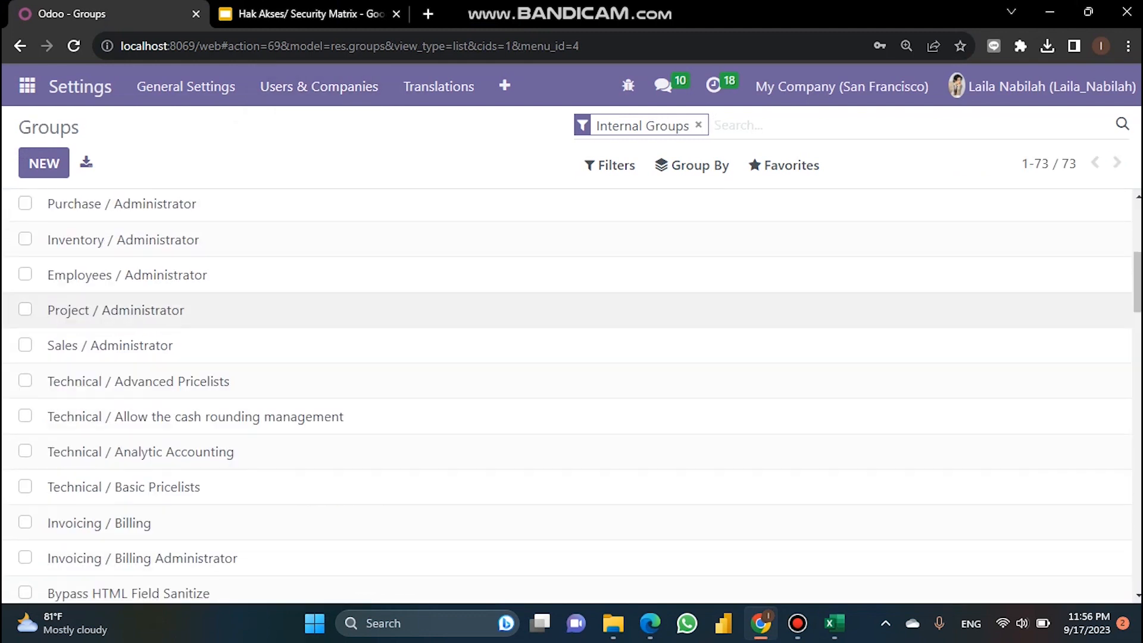
scroll(417, 369, down, 5)
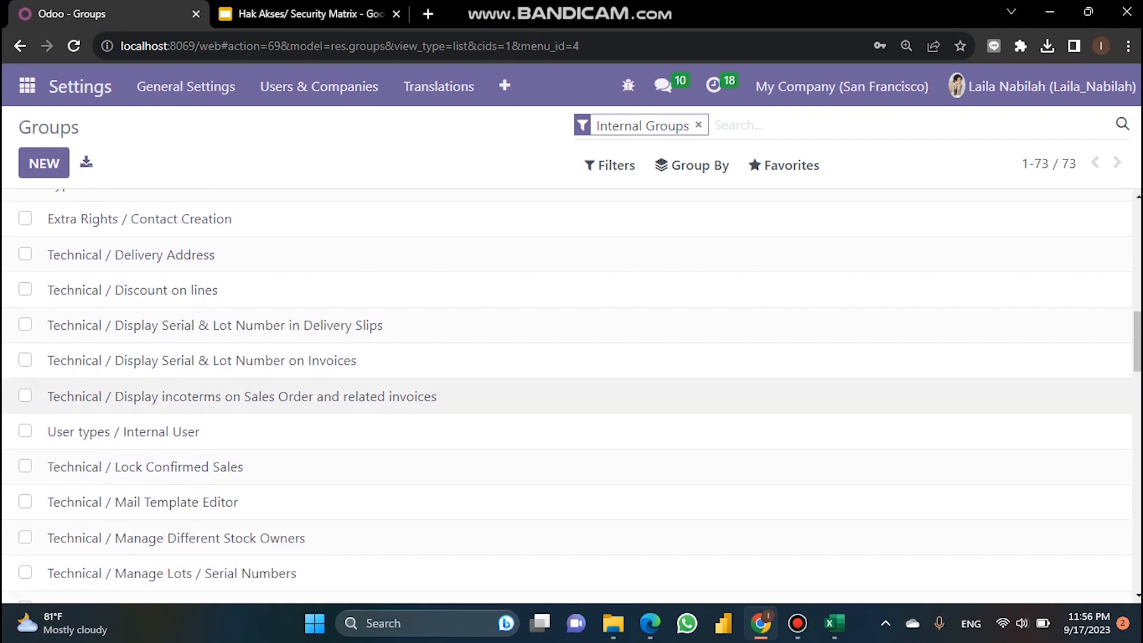
scroll(417, 369, down, 3)
scroll(586, 384, down, 4)
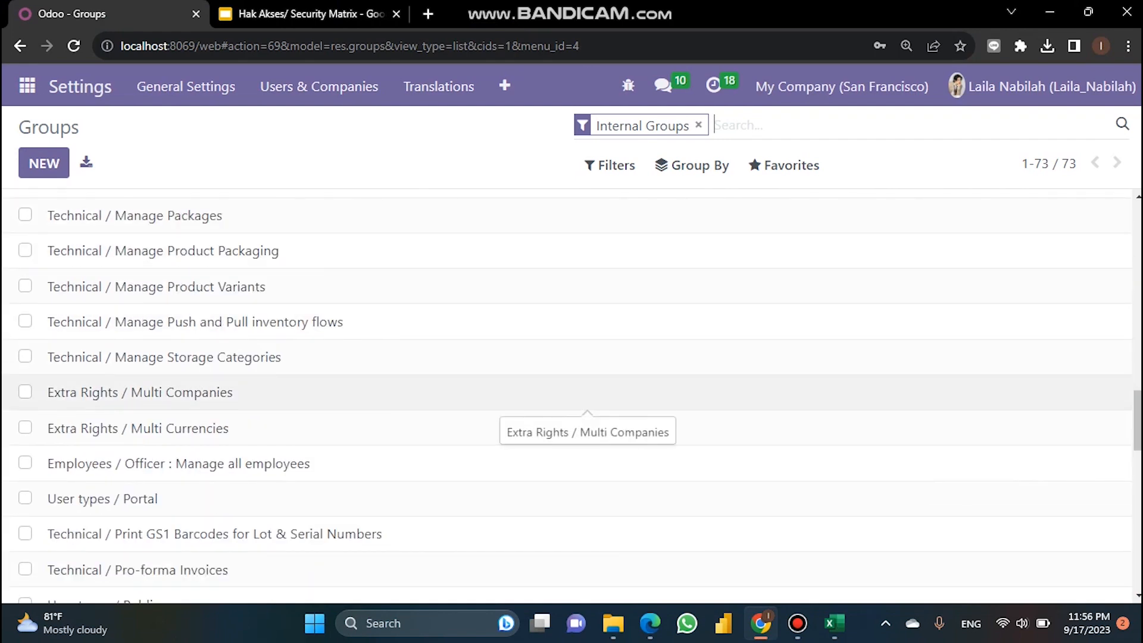
scroll(586, 393, down, 3)
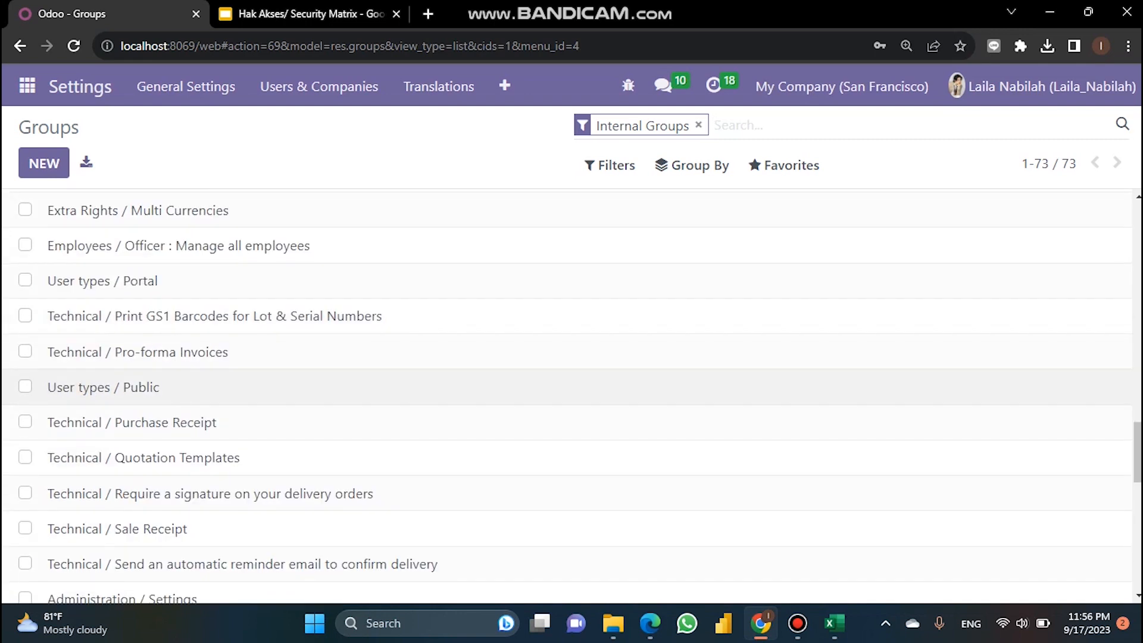
scroll(586, 393, down, 6)
scroll(586, 333, up, 15)
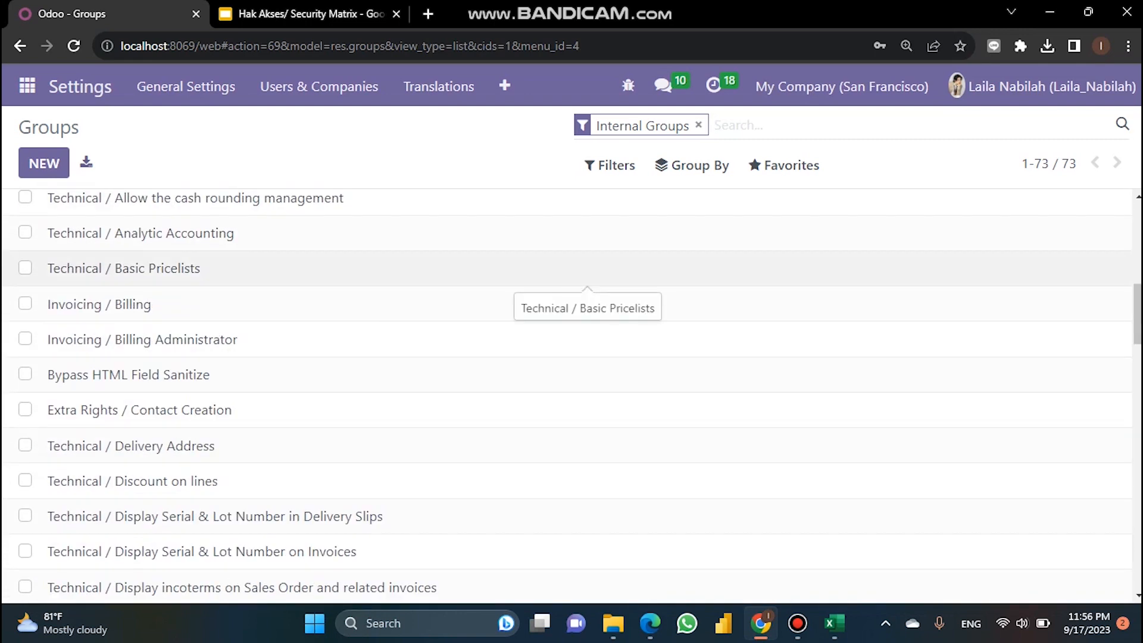
scroll(586, 298, up, 6)
scroll(488, 298, up, 3)
Step: Filter groups by 'inventory' and open the Inventory / User group record
text(inventory)
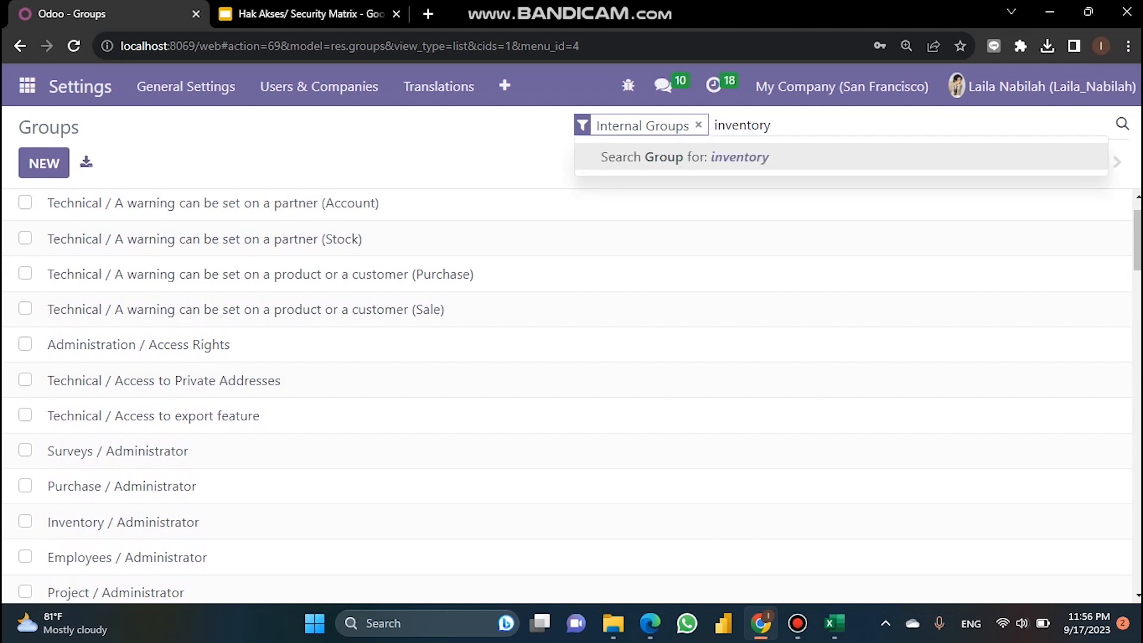
key(Return)
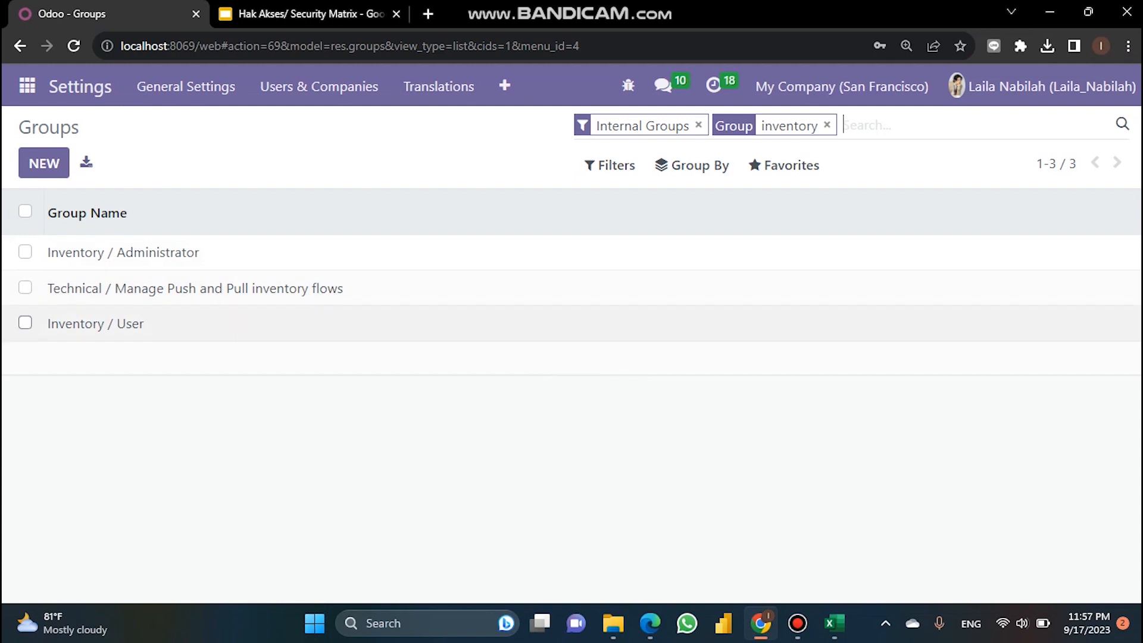
click(25, 323)
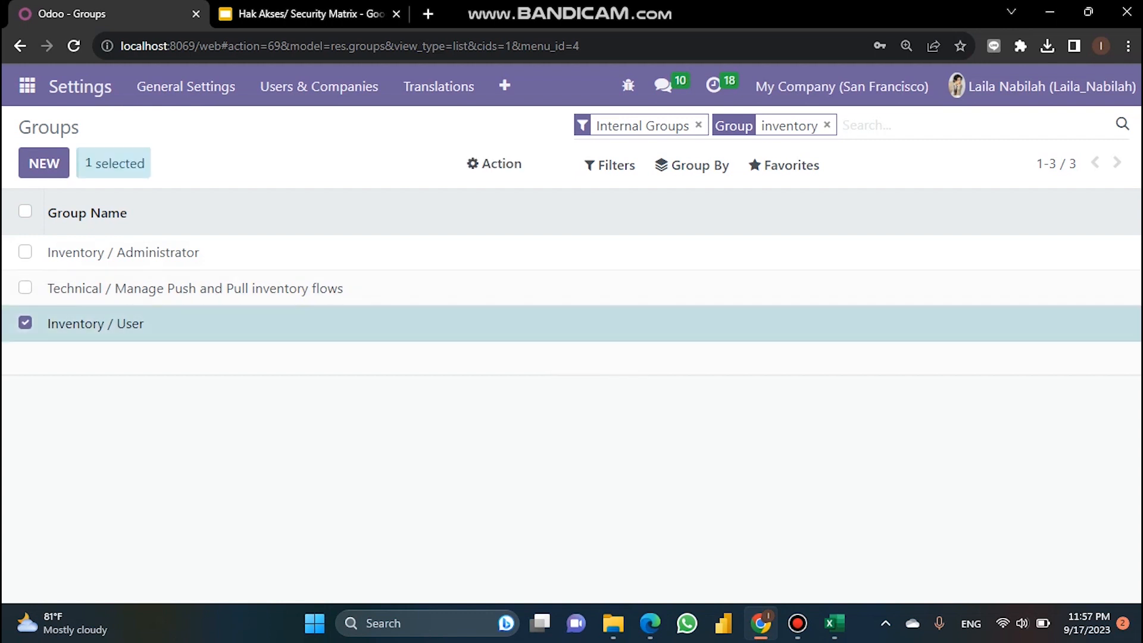
click(594, 326)
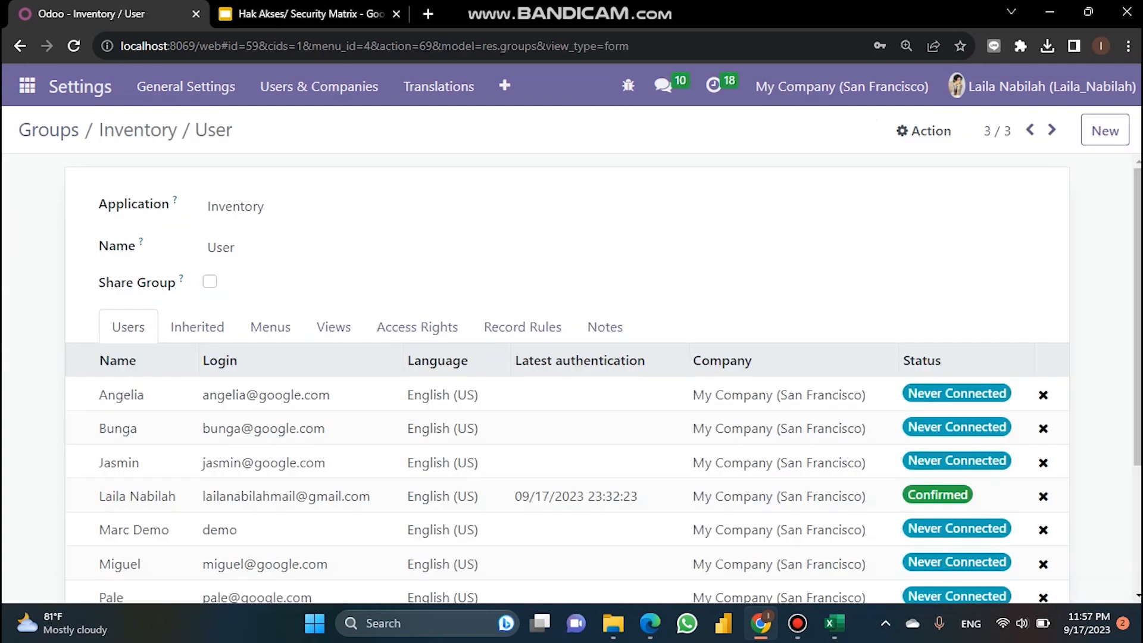
Step: Scroll the Inventory / User members, then show its inherited group, User types / Internal User
scroll(566, 386, down, 3)
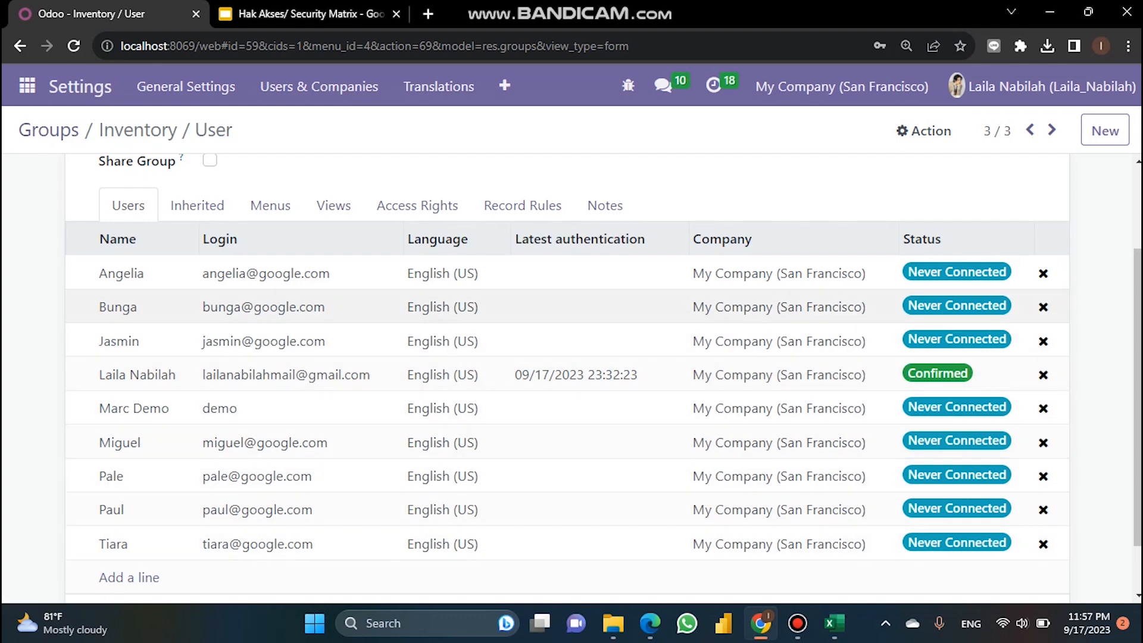
click(197, 205)
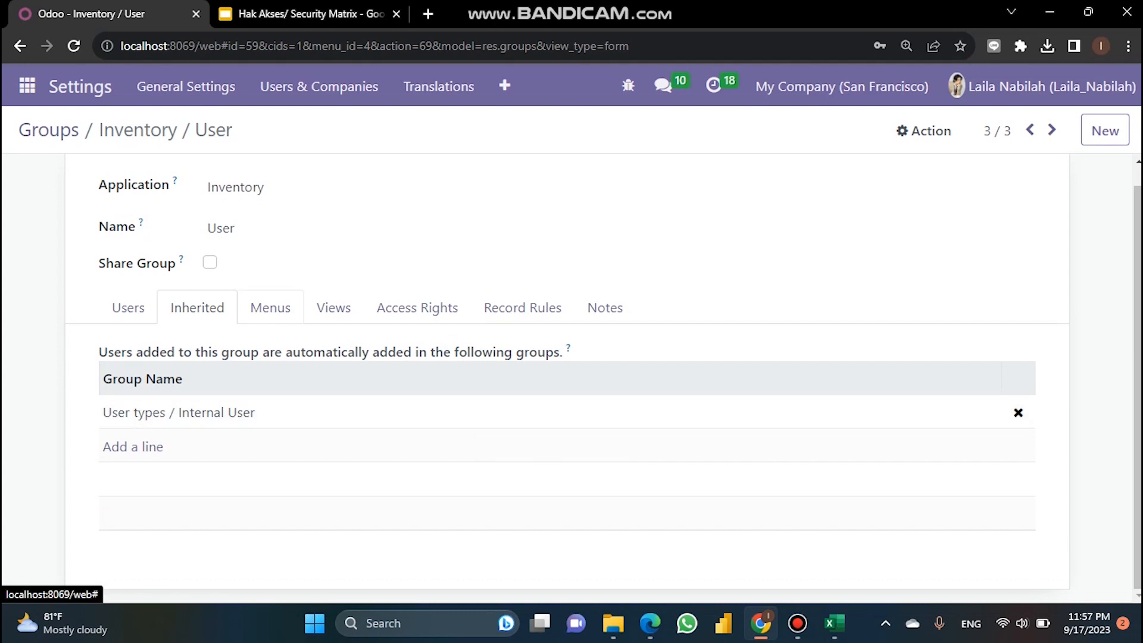
Step: Review the group's Menus, Views, Access Rights and empty Record Rules, then return to slide 8
click(270, 307)
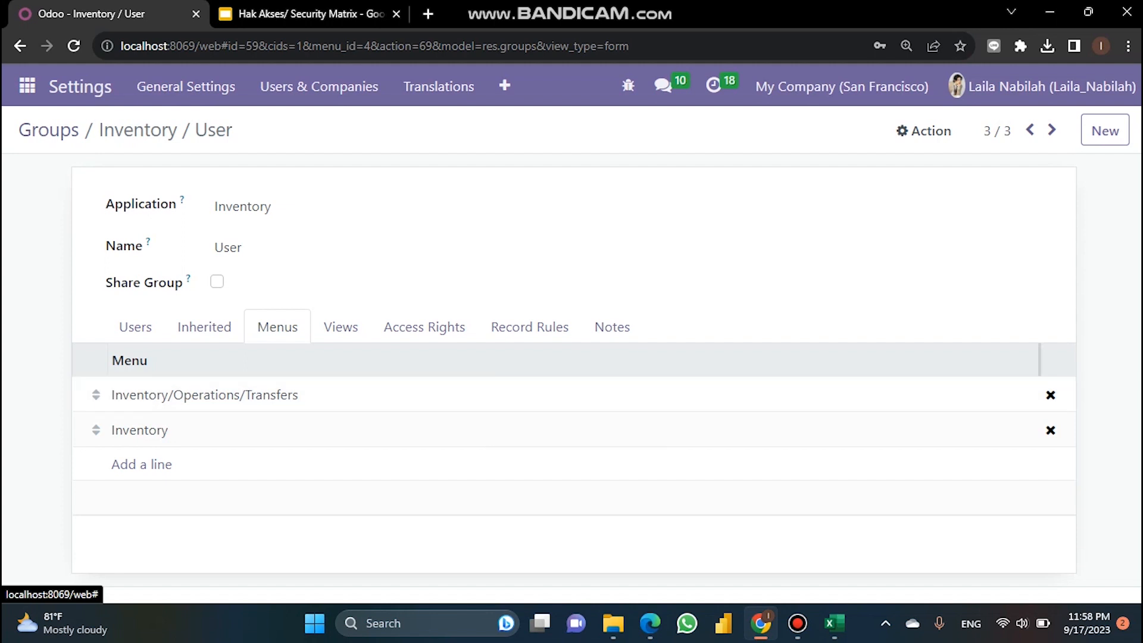
click(340, 327)
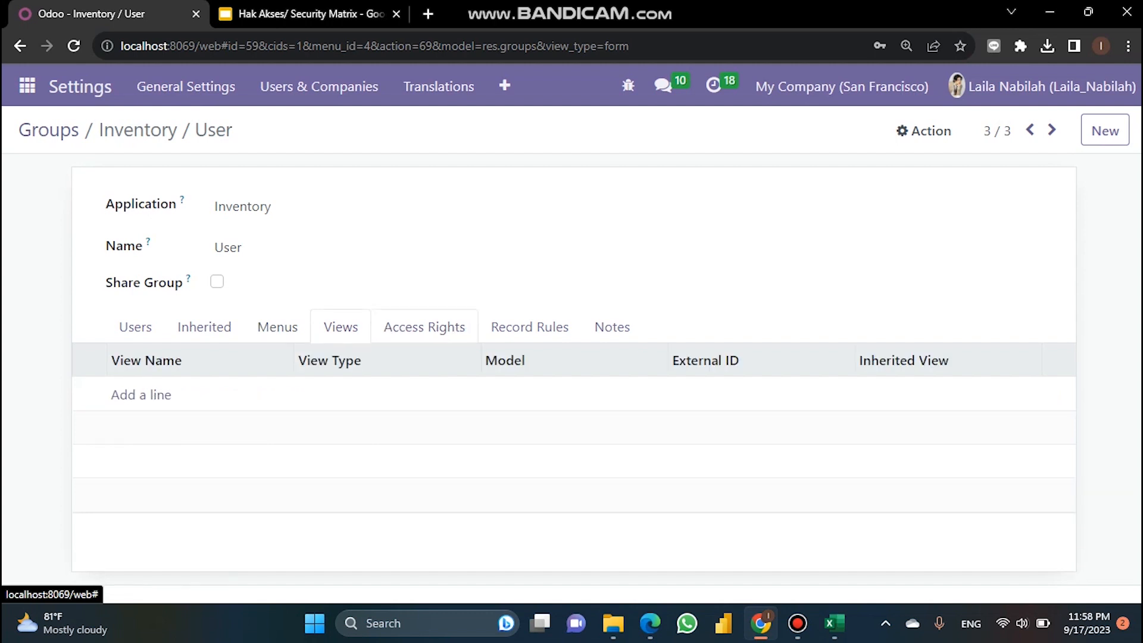
click(424, 327)
scroll(424, 327, down, 2)
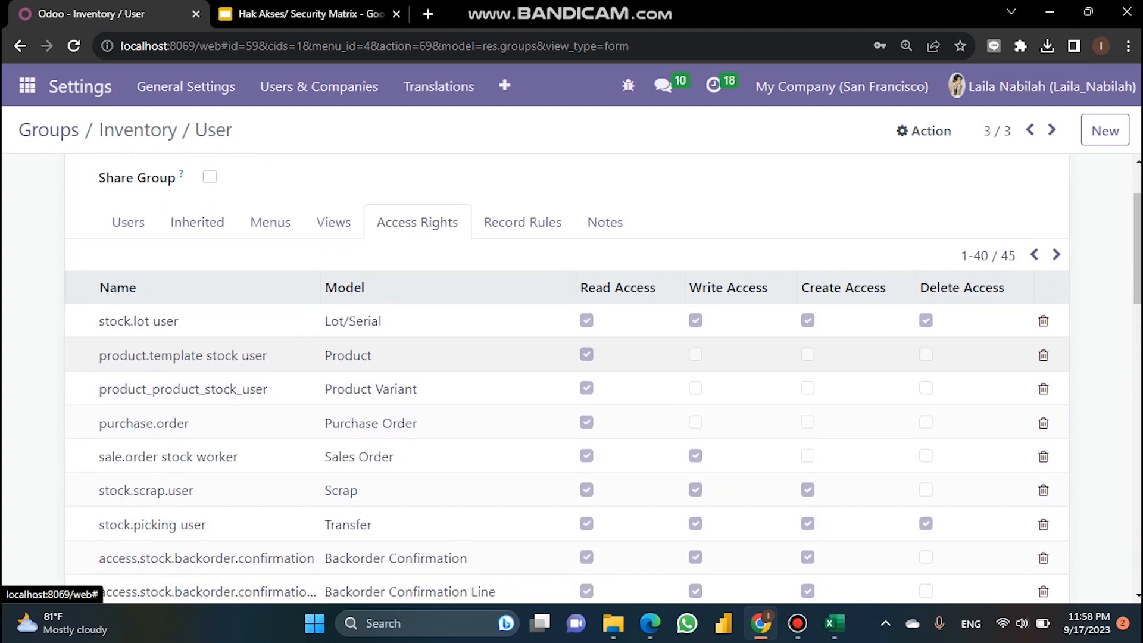
scroll(424, 355, down, 1)
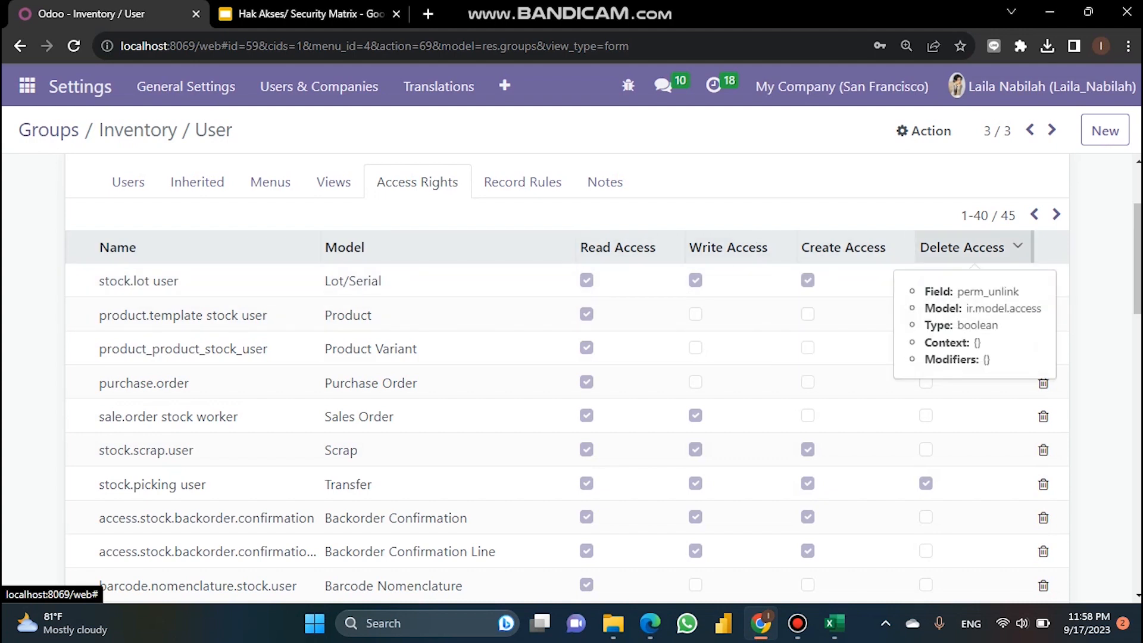
scroll(565, 381, down, 5)
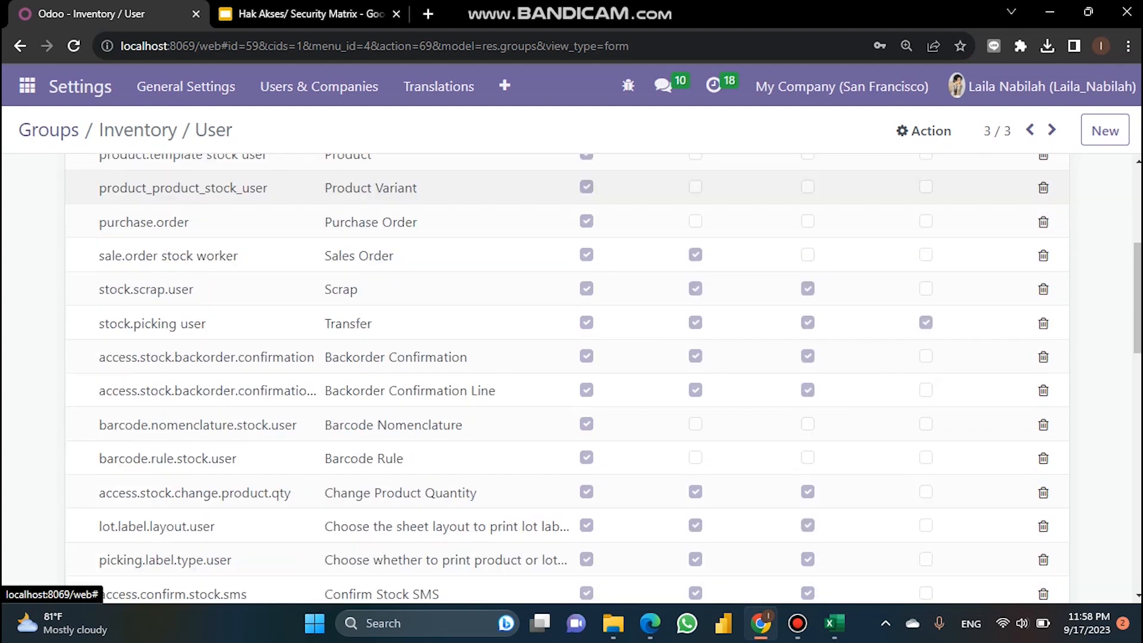
scroll(565, 381, up, 8)
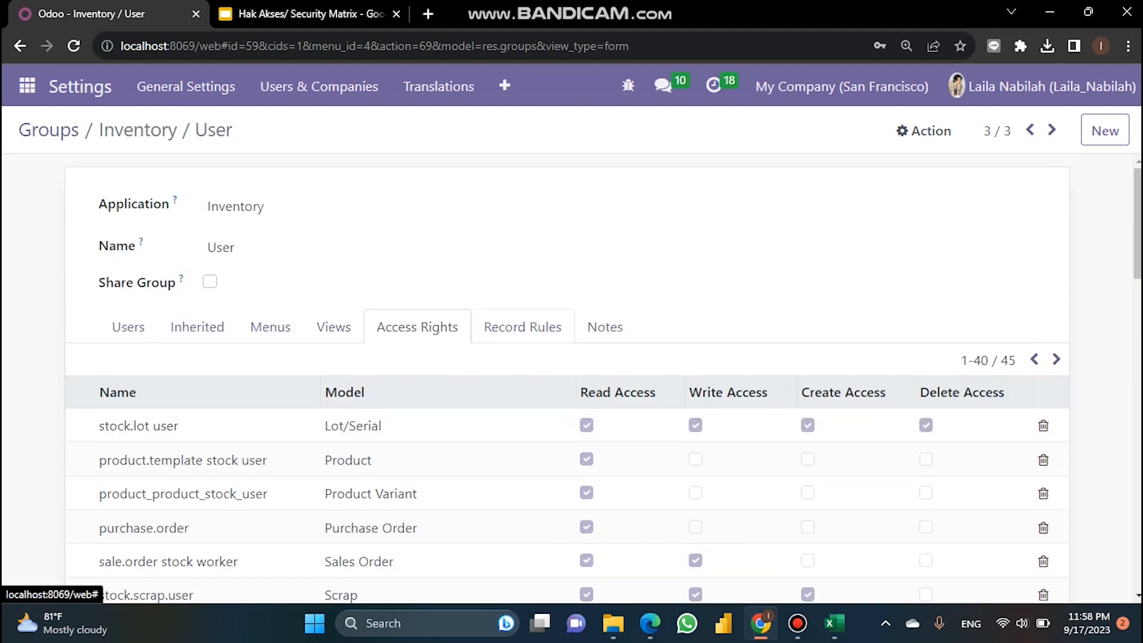
click(522, 327)
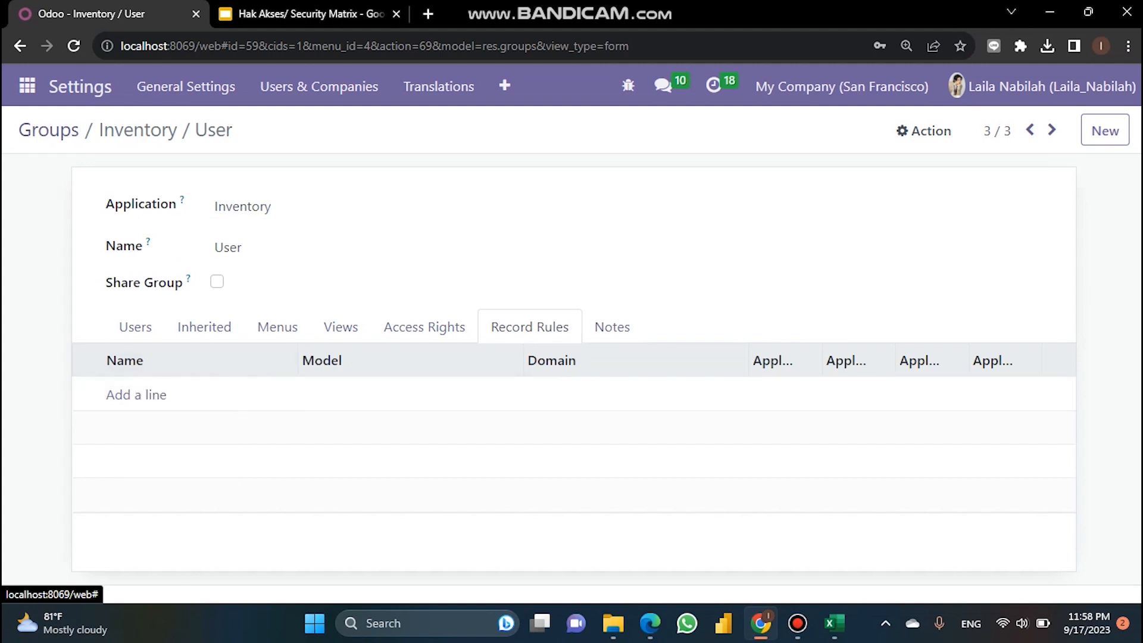
click(309, 13)
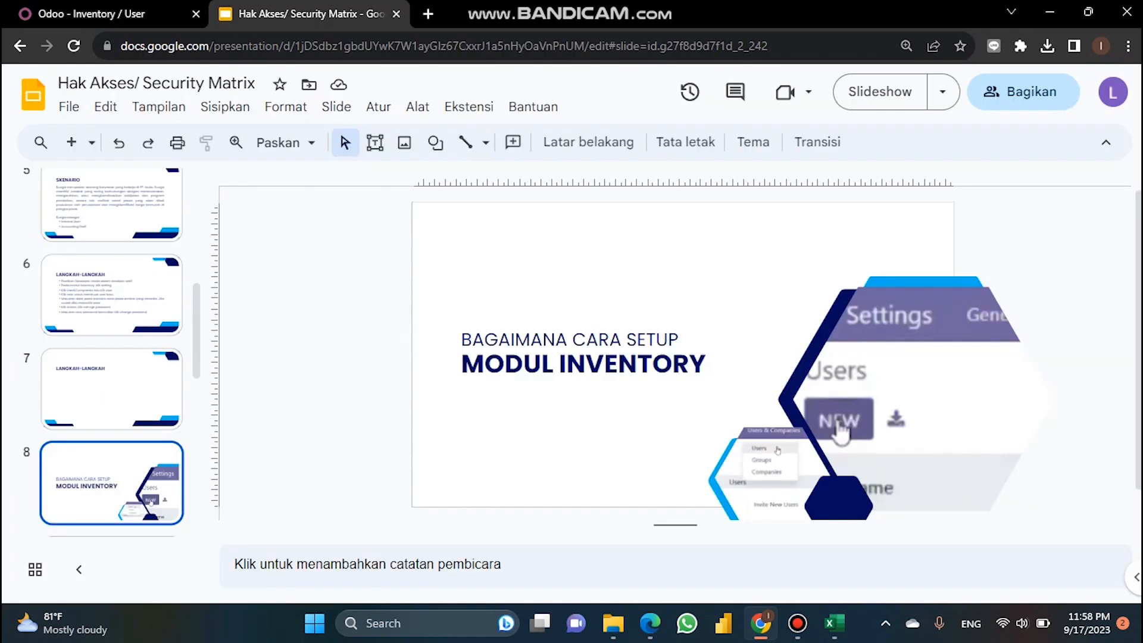
Step: Bring up slide 11 of the Security Matrix presentation
scroll(111, 357, down, 4)
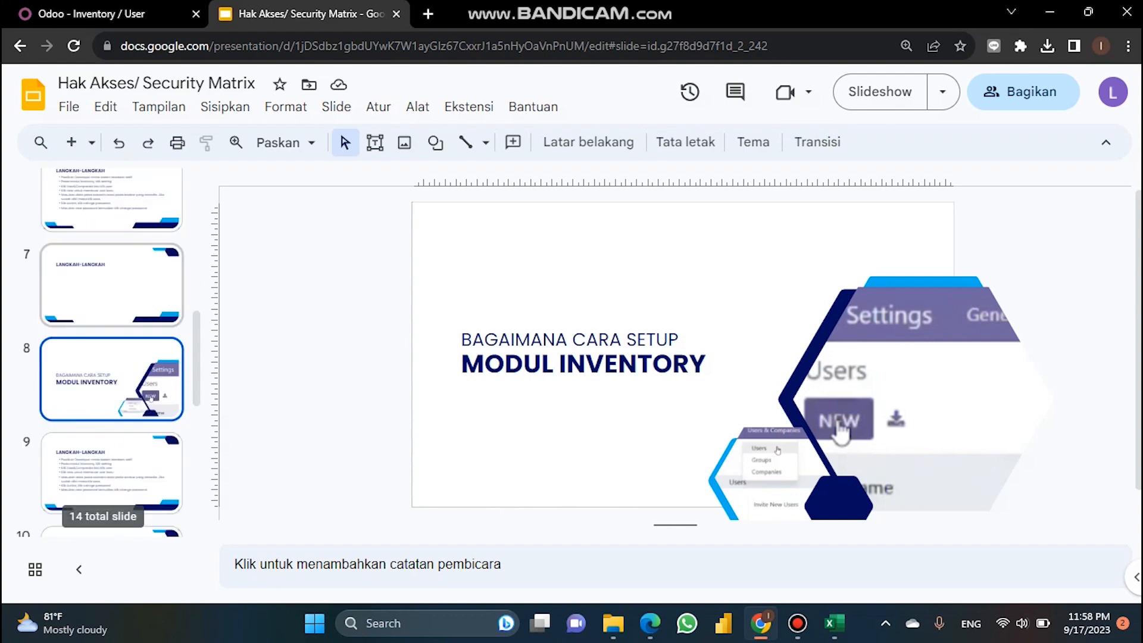
scroll(105, 476, down, 1)
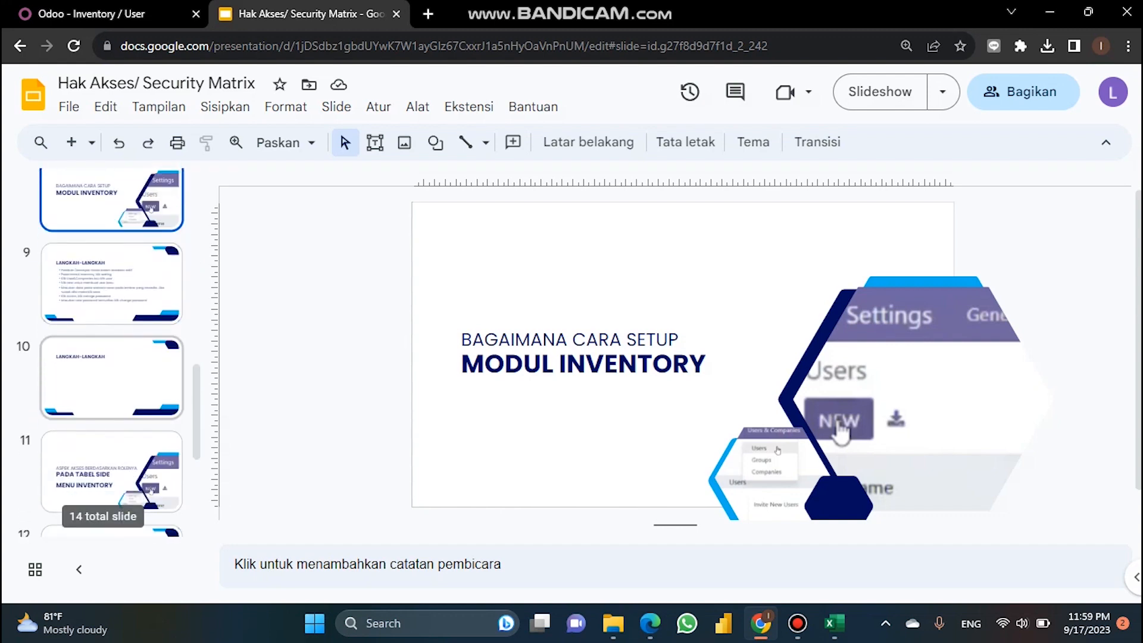
click(104, 476)
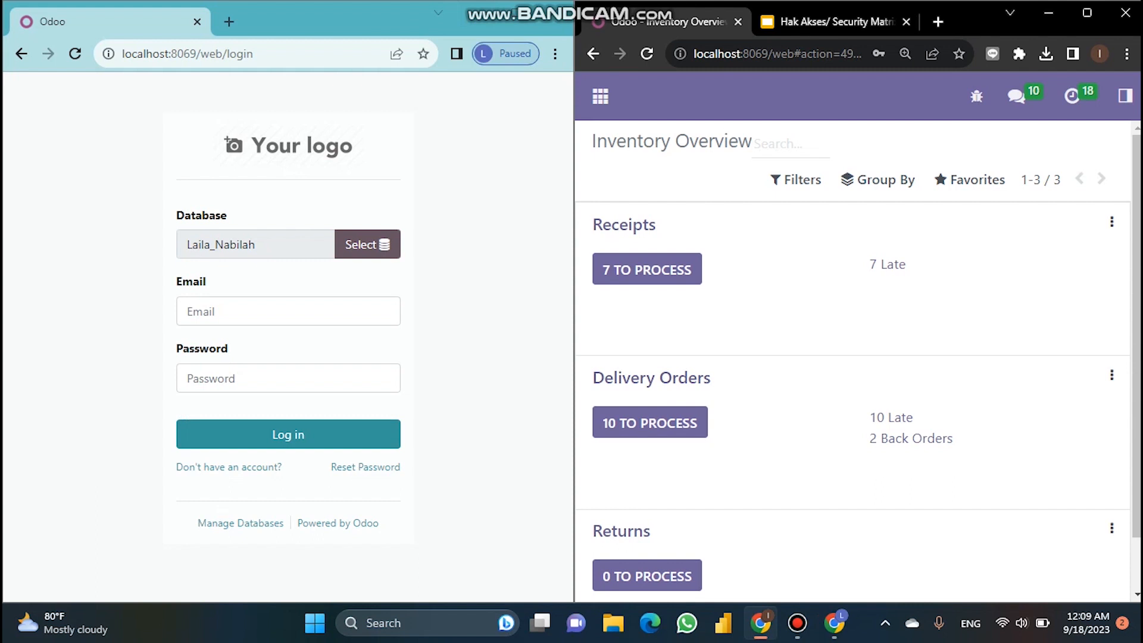
Step: Log in to Odoo as the new inventory user with her saved email and password
click(275, 311)
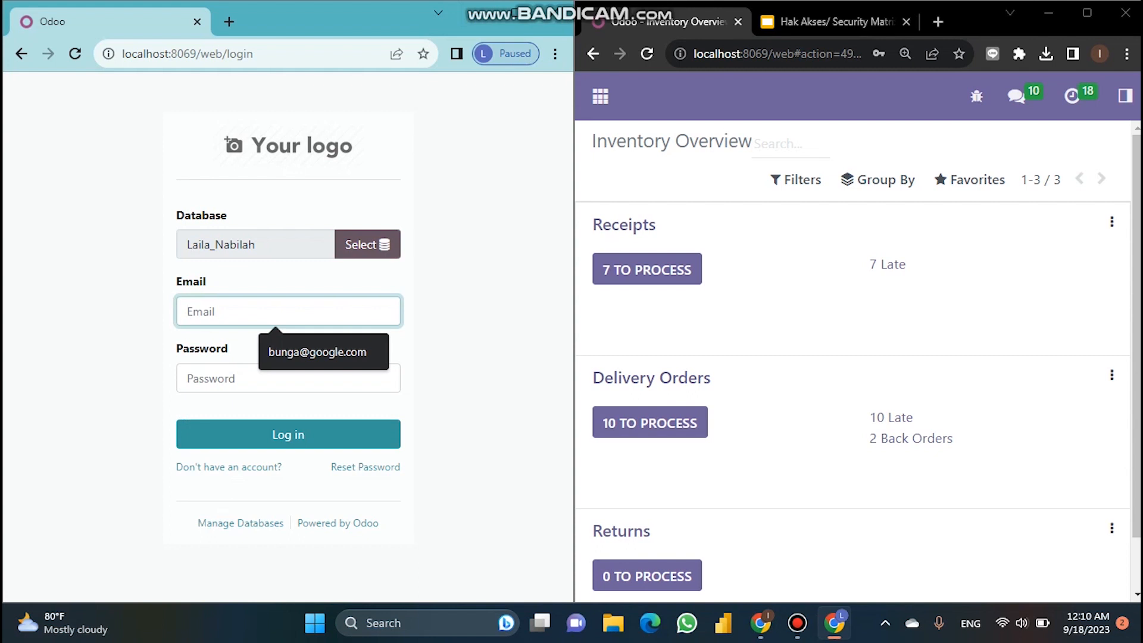
key(Down)
key(Return)
key(Tab)
text(•••)
key(Return)
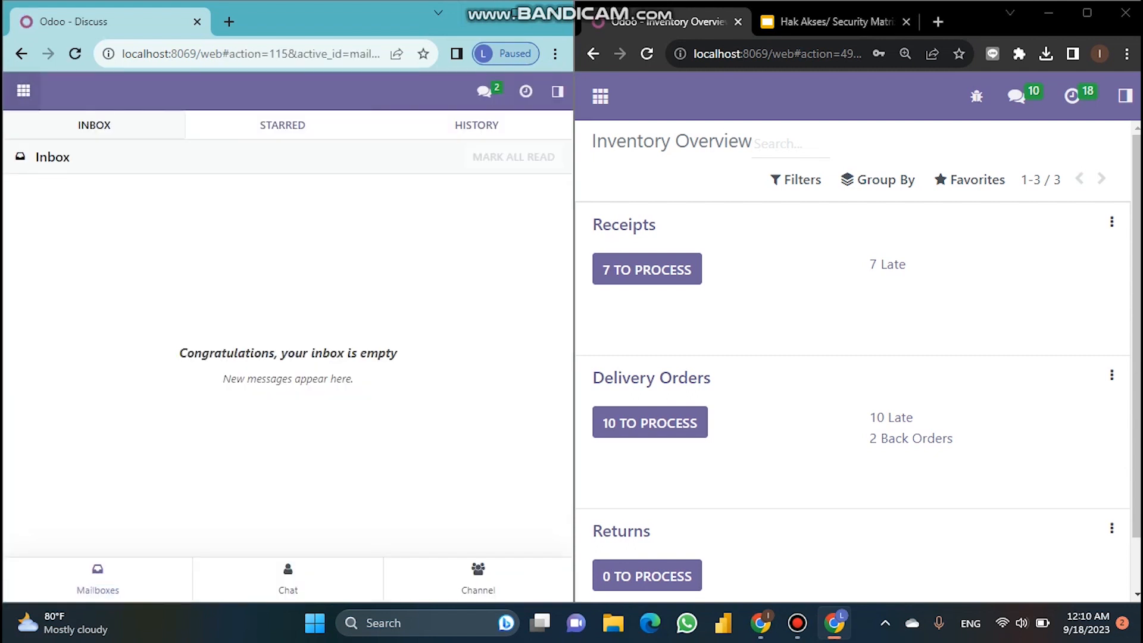
Step: Open her Inventory app and show both users' Inventory menus side by side
click(24, 91)
click(37, 212)
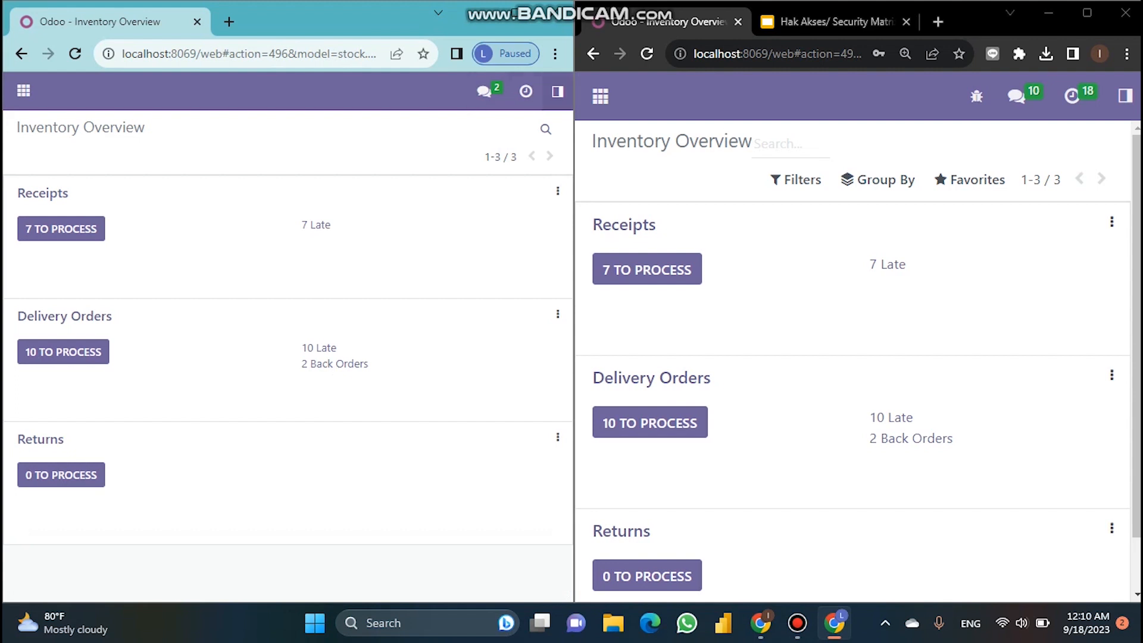
click(557, 91)
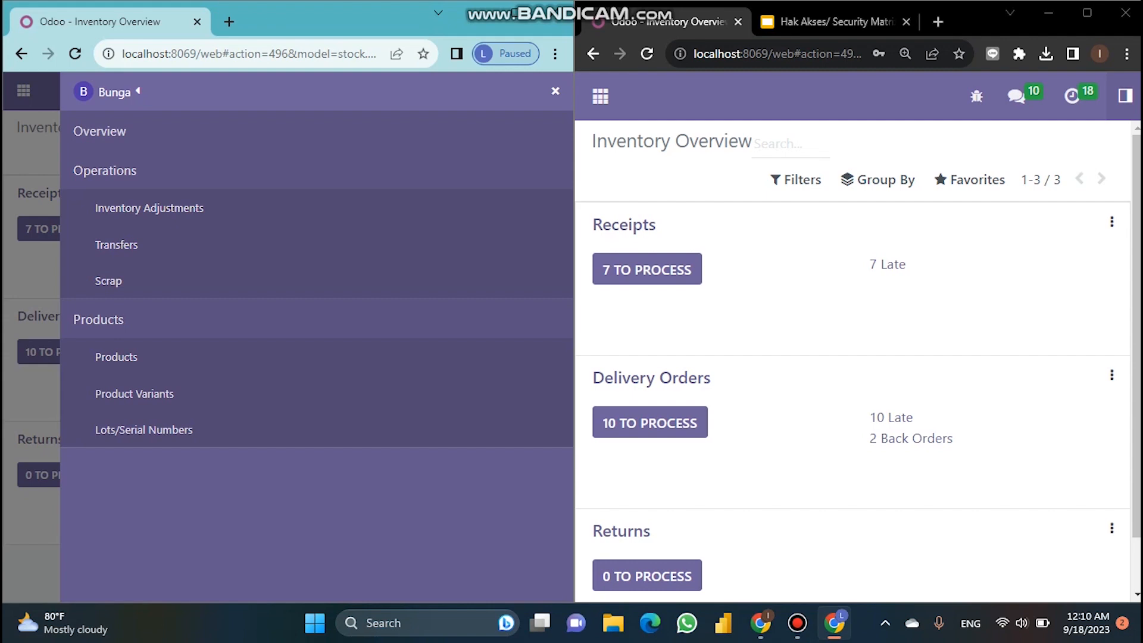
click(1125, 95)
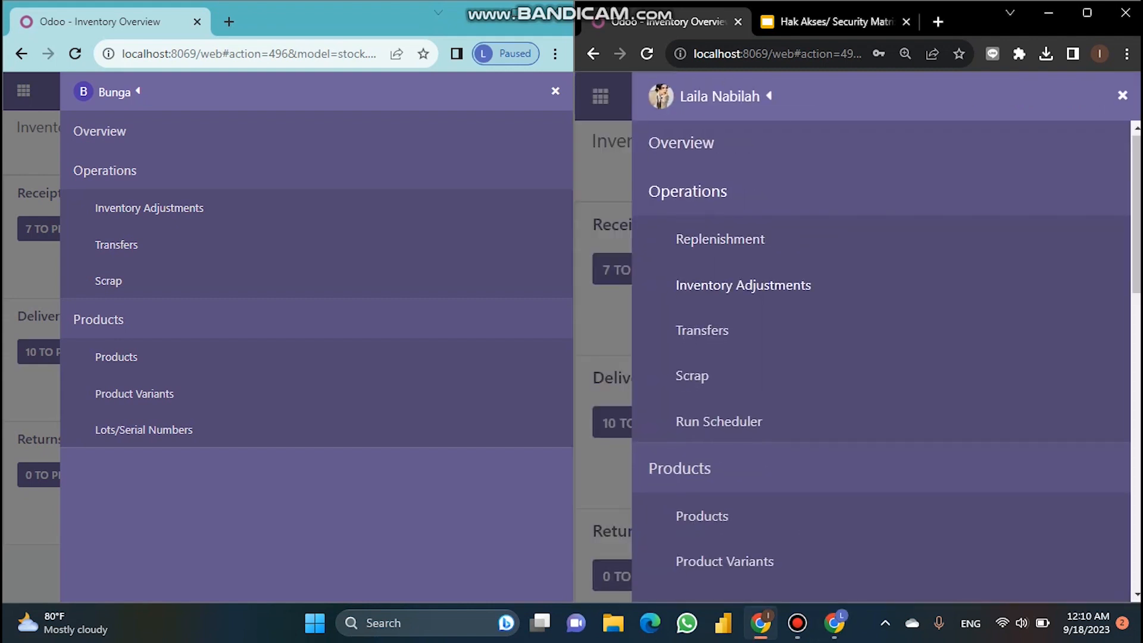
Step: Scroll the admin's menu through Reporting and Configuration, then open the limited user's Inventory Adjustments
scroll(881, 357, down, 10)
scroll(881, 357, up, 10)
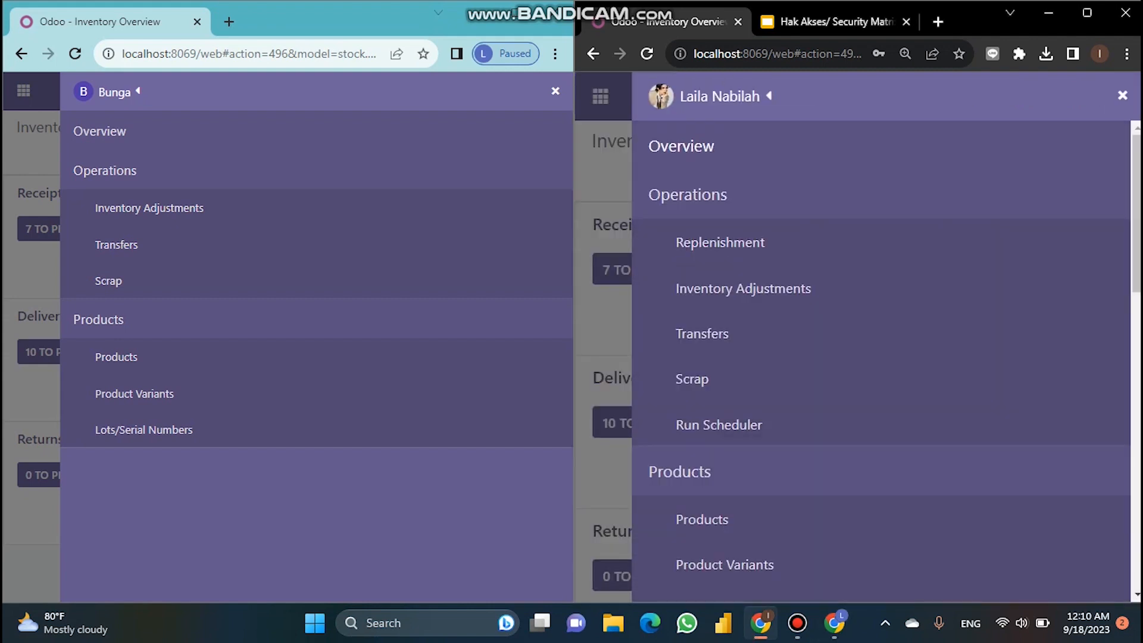
scroll(881, 357, down, 3)
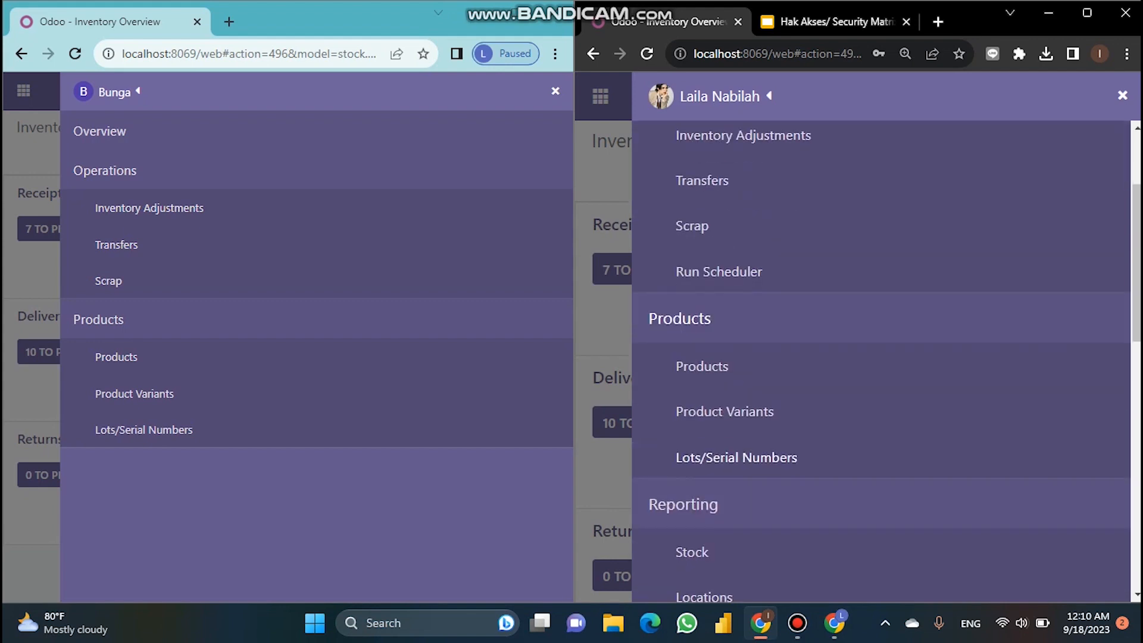
scroll(881, 357, down, 9)
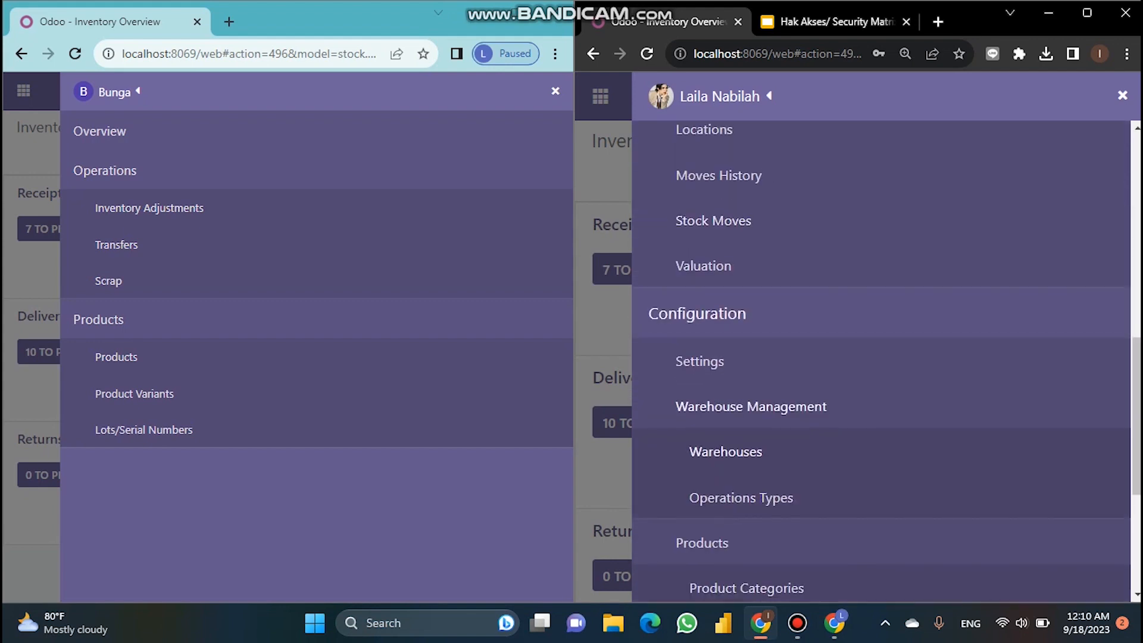
scroll(881, 357, down, 5)
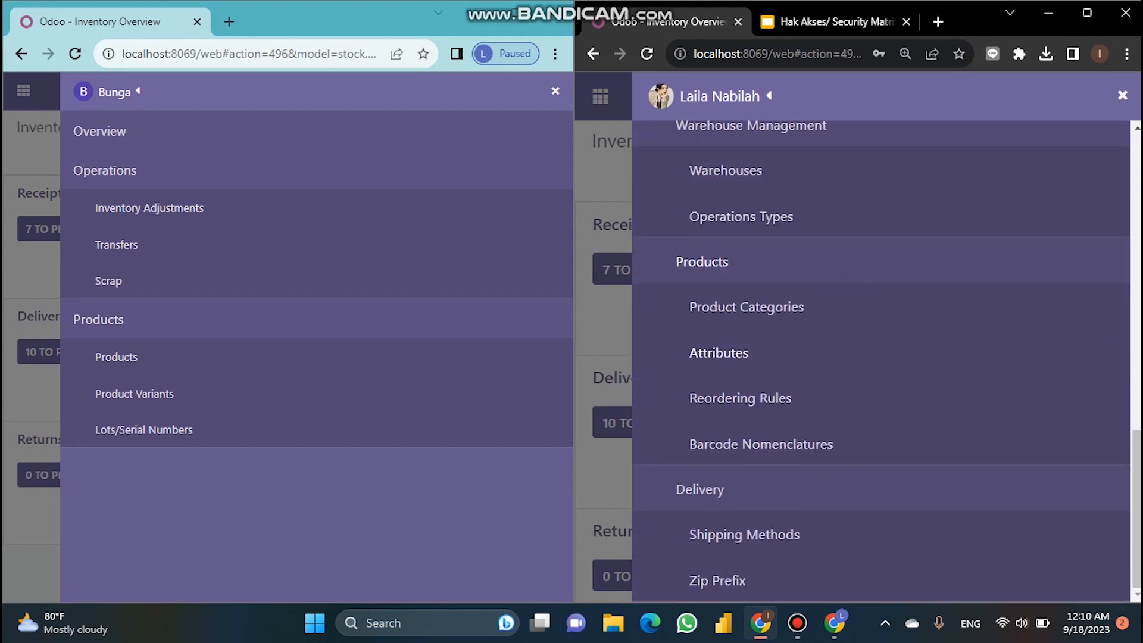
scroll(881, 357, up, 12)
scroll(881, 357, down, 12)
scroll(881, 357, up, 7)
click(1122, 95)
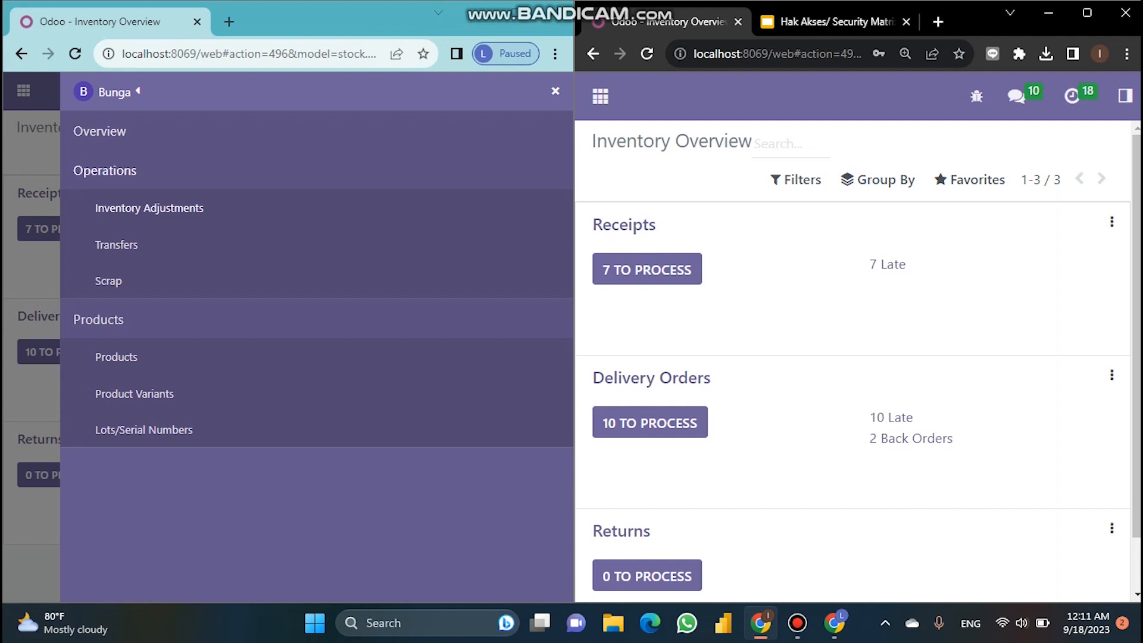
click(148, 207)
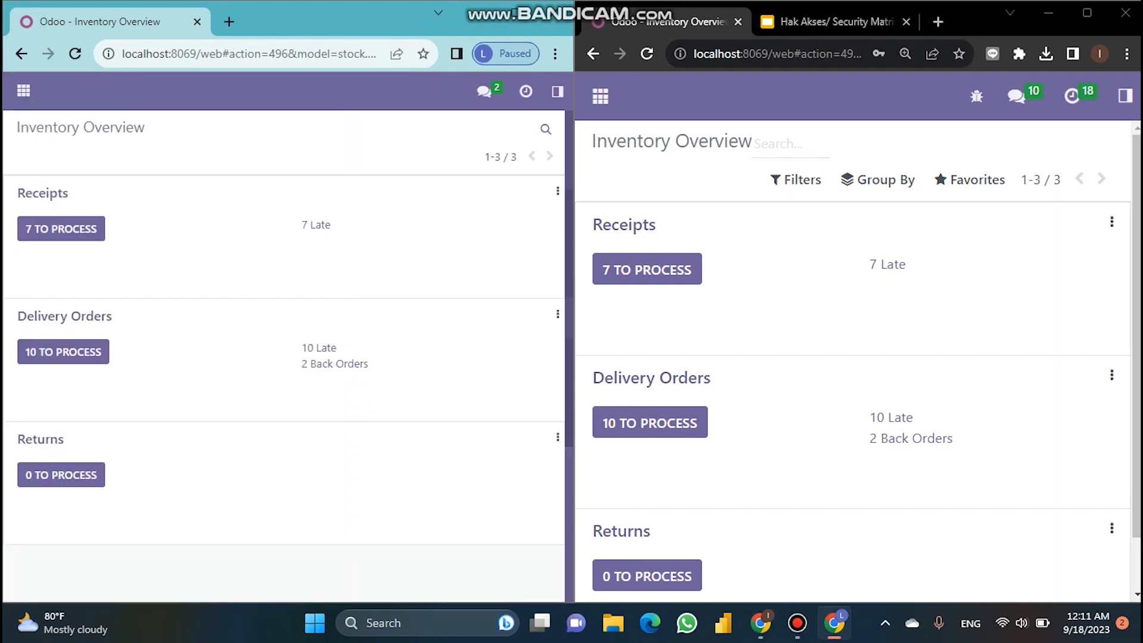
Step: Open the admin's Inventory Adjustments and scroll through its 21 records
click(1124, 96)
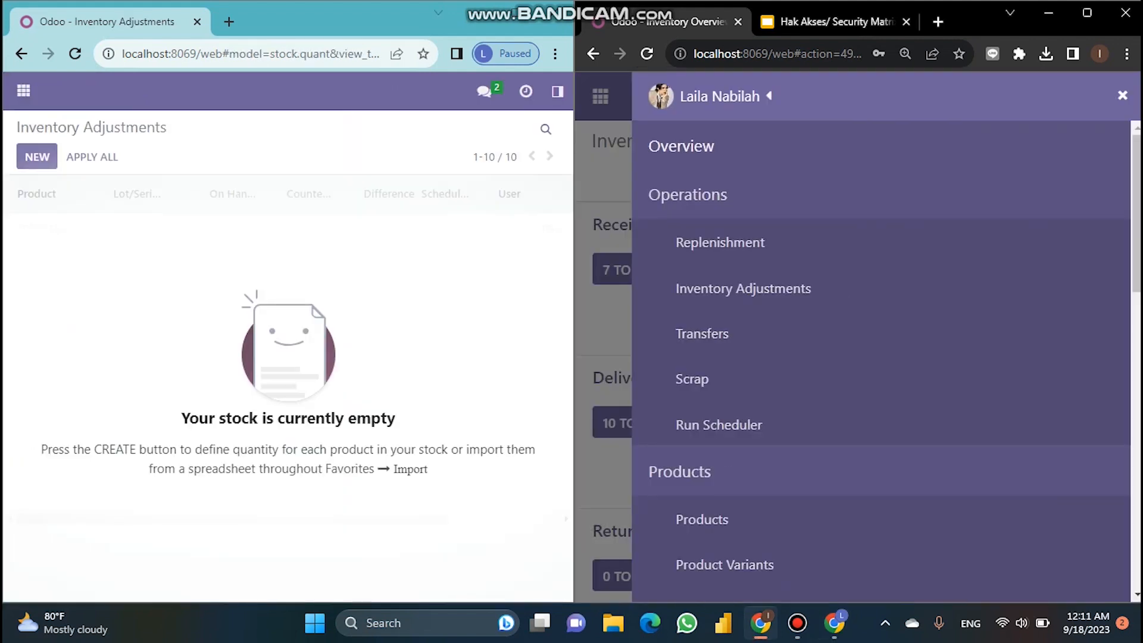
click(743, 288)
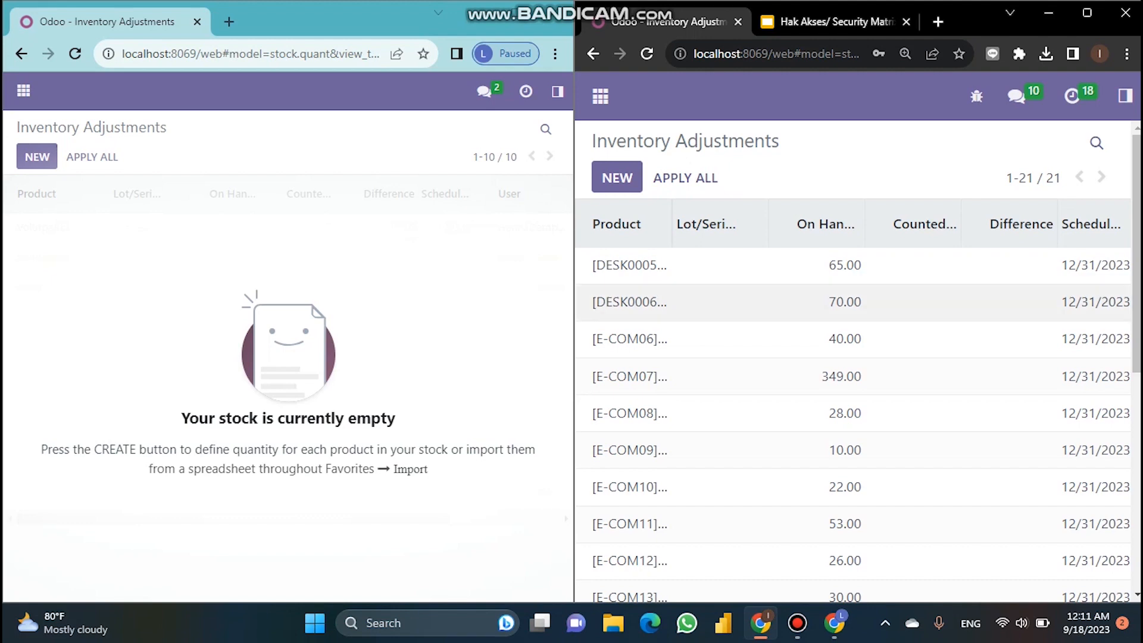
scroll(851, 297, down, 3)
scroll(851, 357, down, 4)
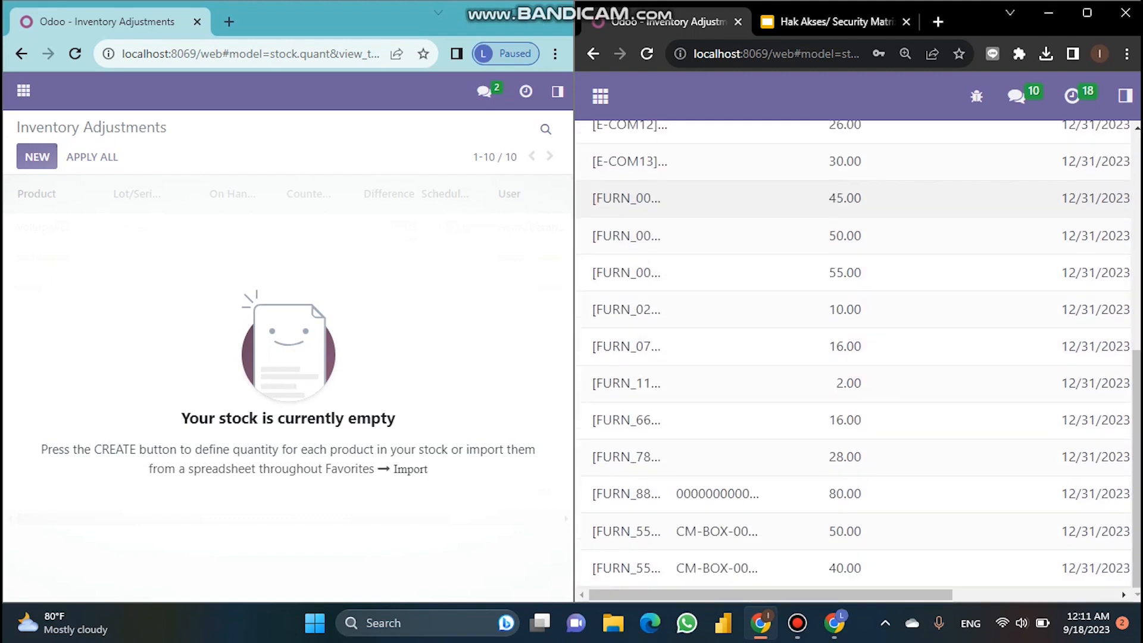
scroll(851, 357, up, 8)
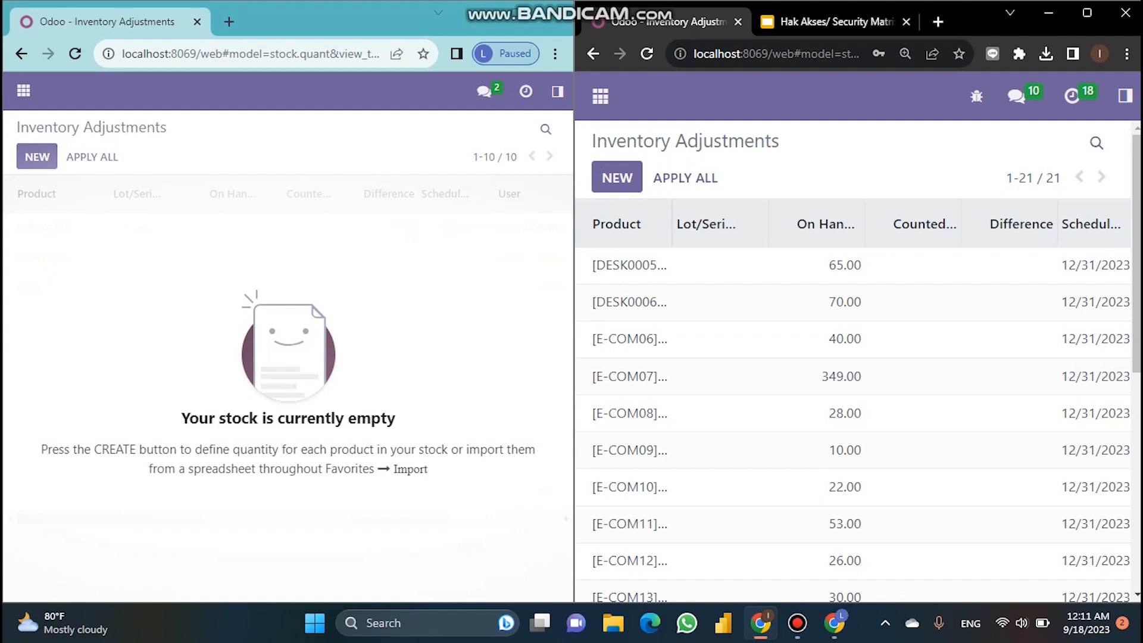
click(1124, 96)
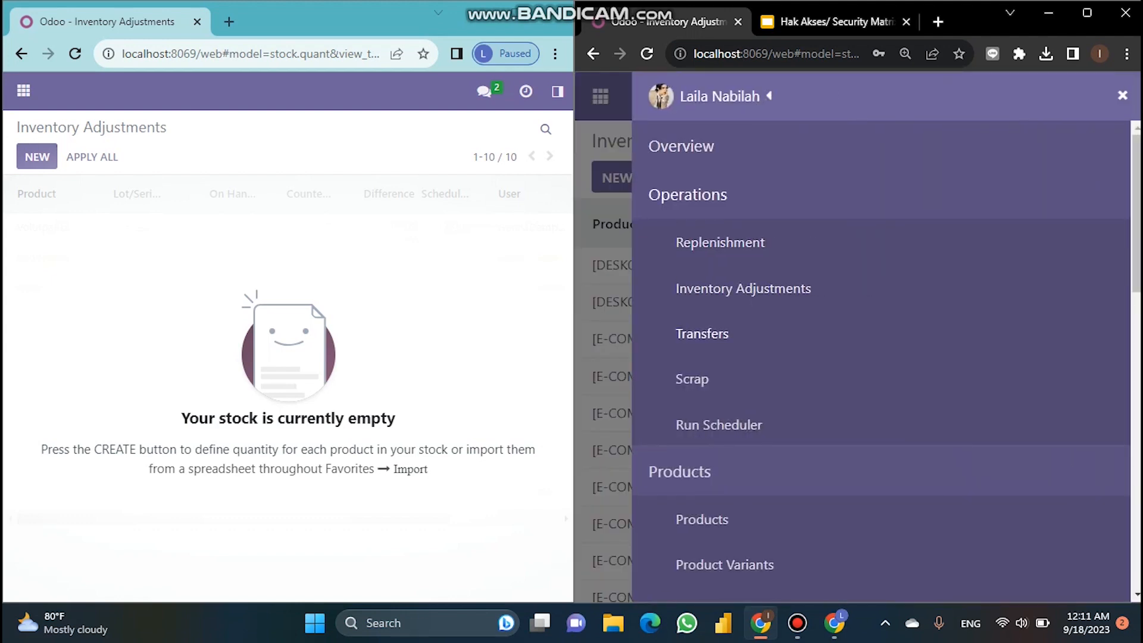
Step: Open the Transfers list in both the admin's and the restricted user's windows
click(702, 334)
click(557, 91)
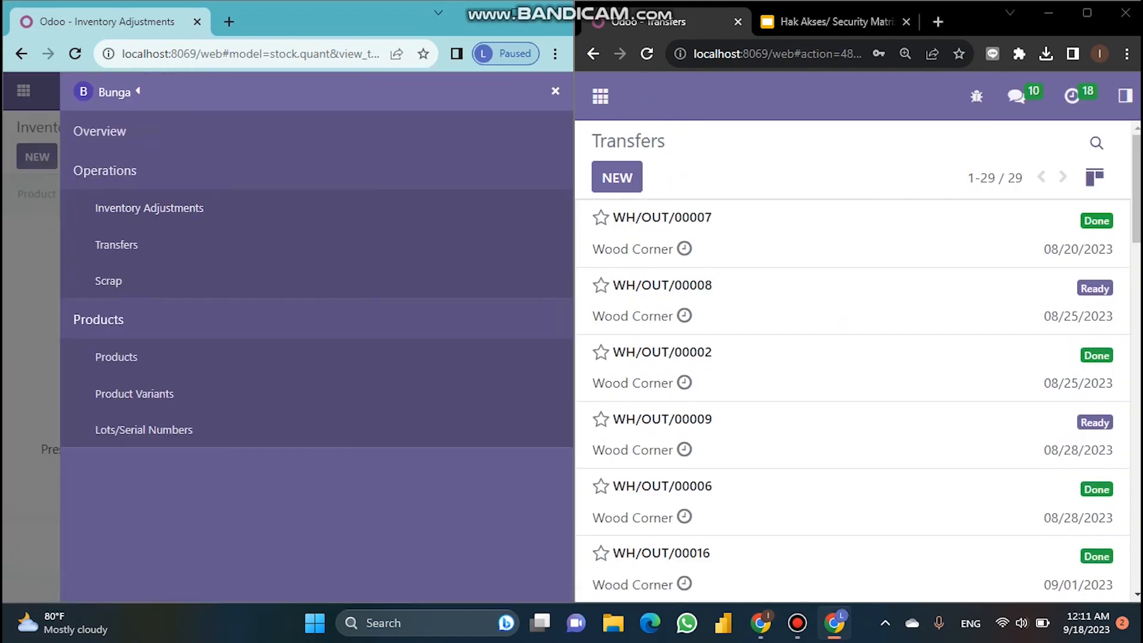
click(116, 244)
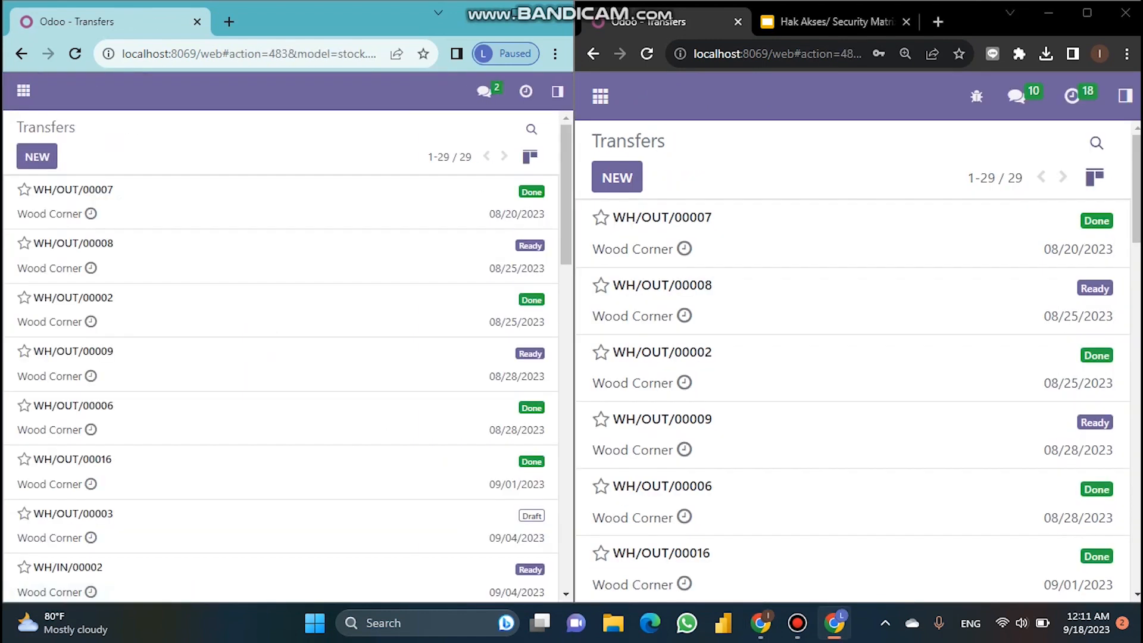
scroll(280, 357, down, 10)
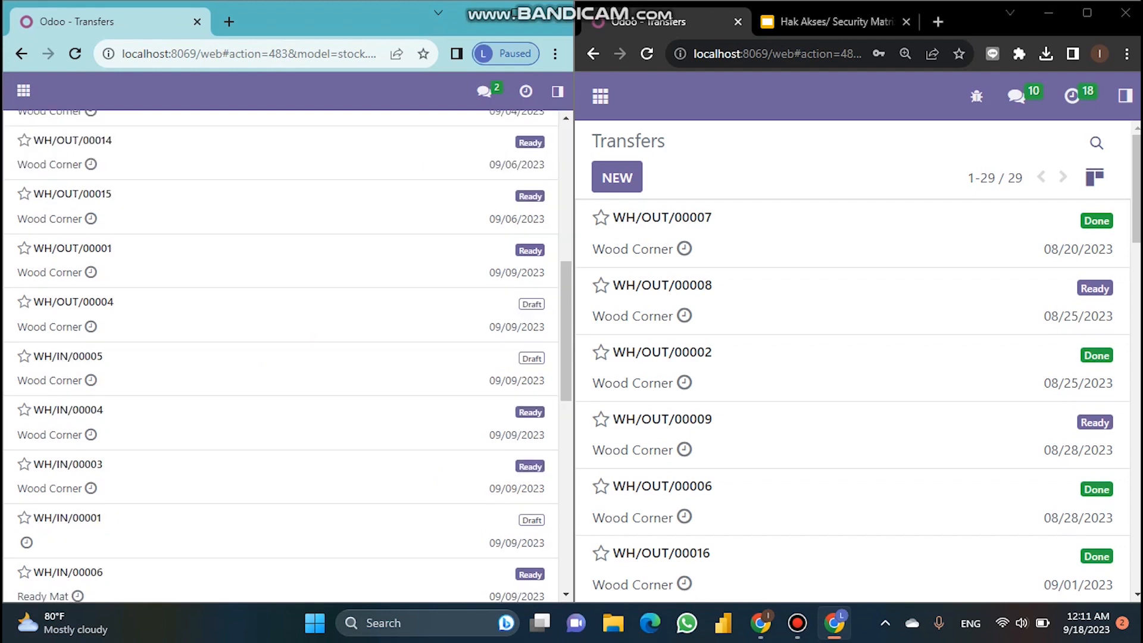
scroll(280, 357, up, 10)
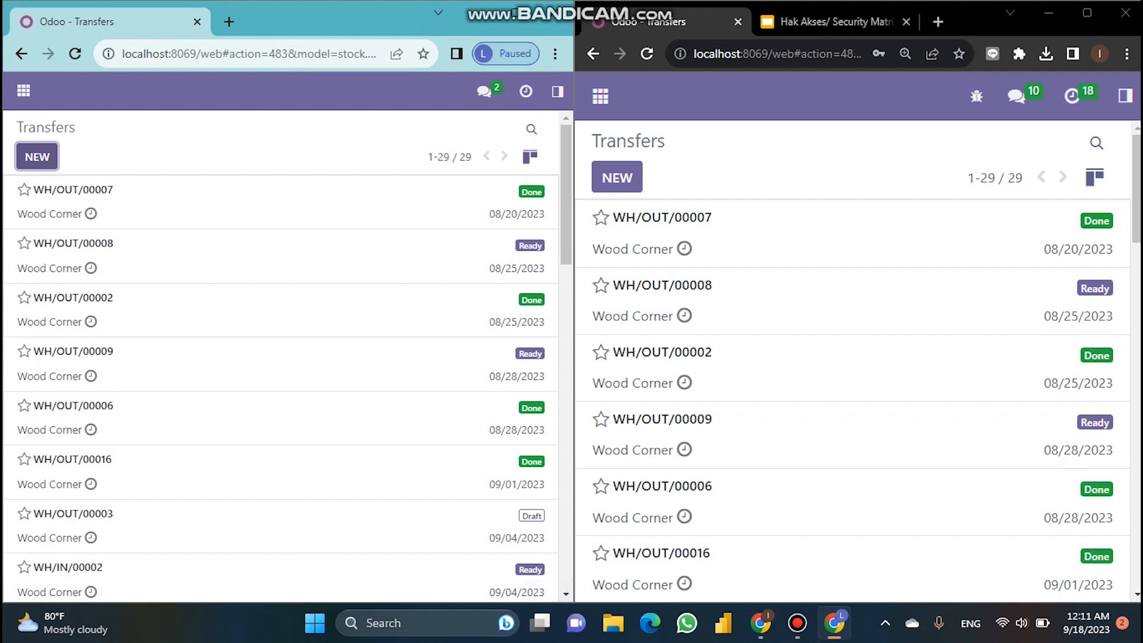
Step: Start a new transfer as the restricted user, then discard it back to Transfers
click(37, 156)
scroll(851, 357, down, 7)
scroll(851, 357, down, 2)
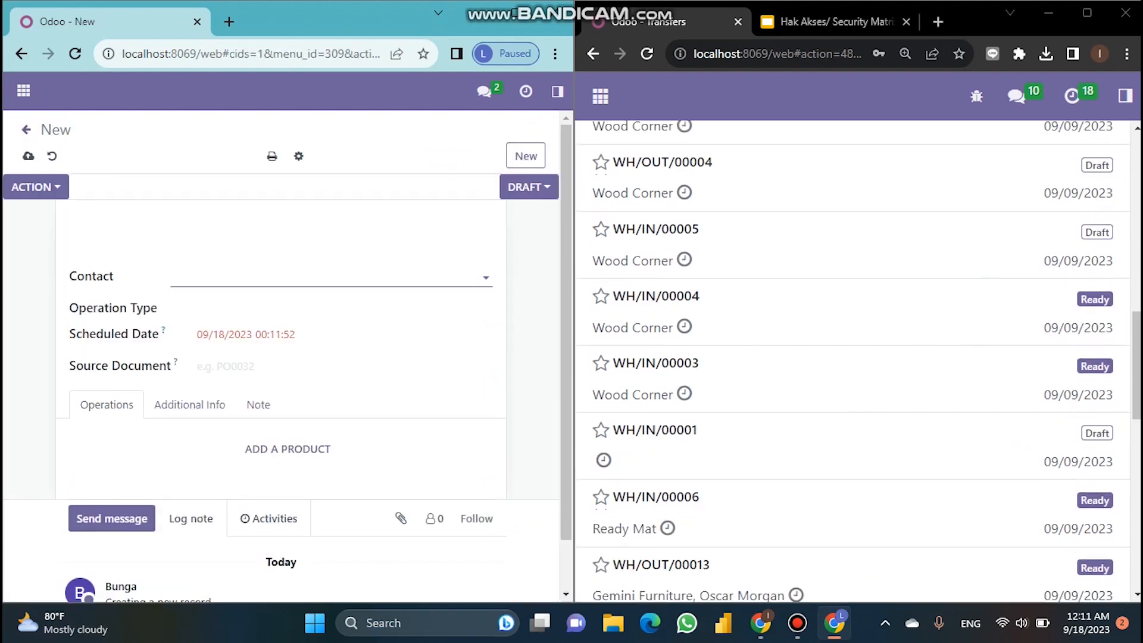
scroll(851, 357, up, 10)
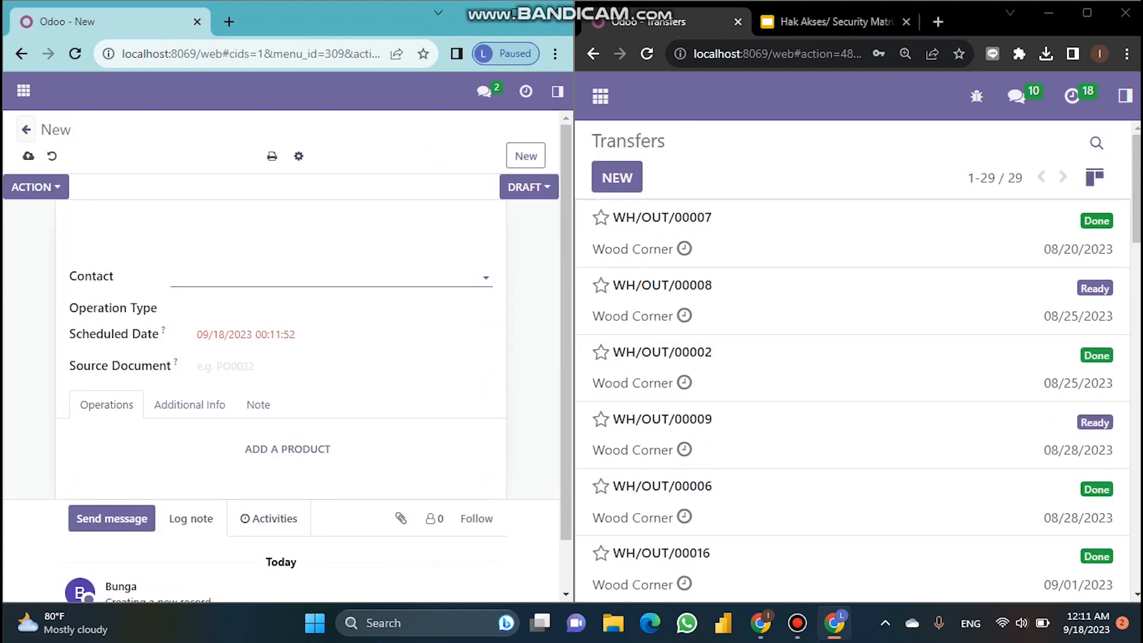
click(26, 129)
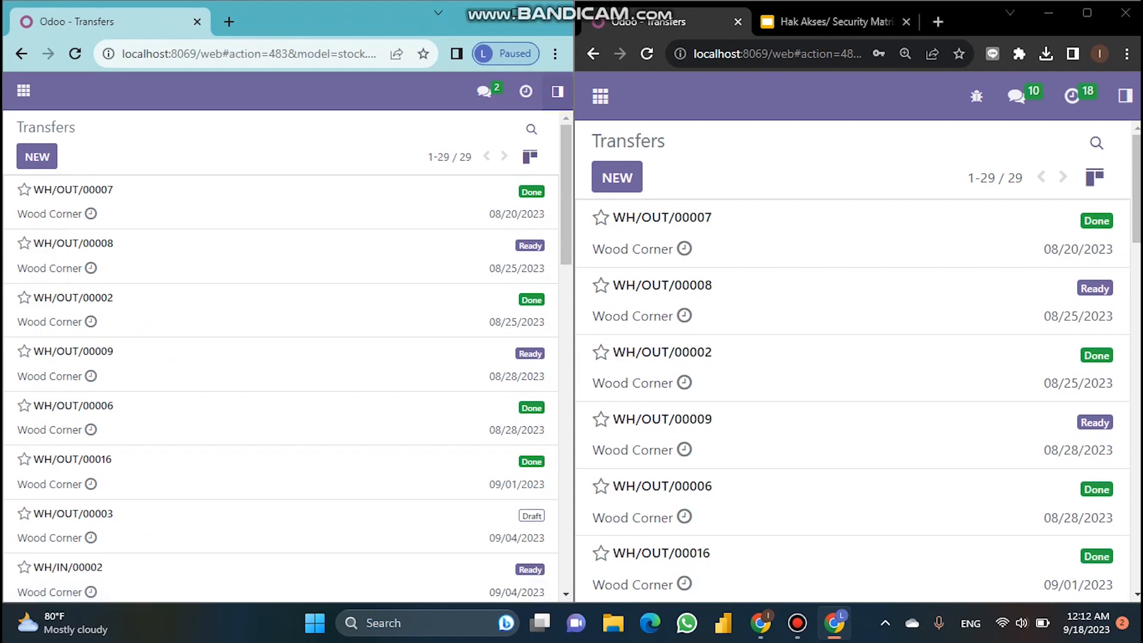
click(557, 91)
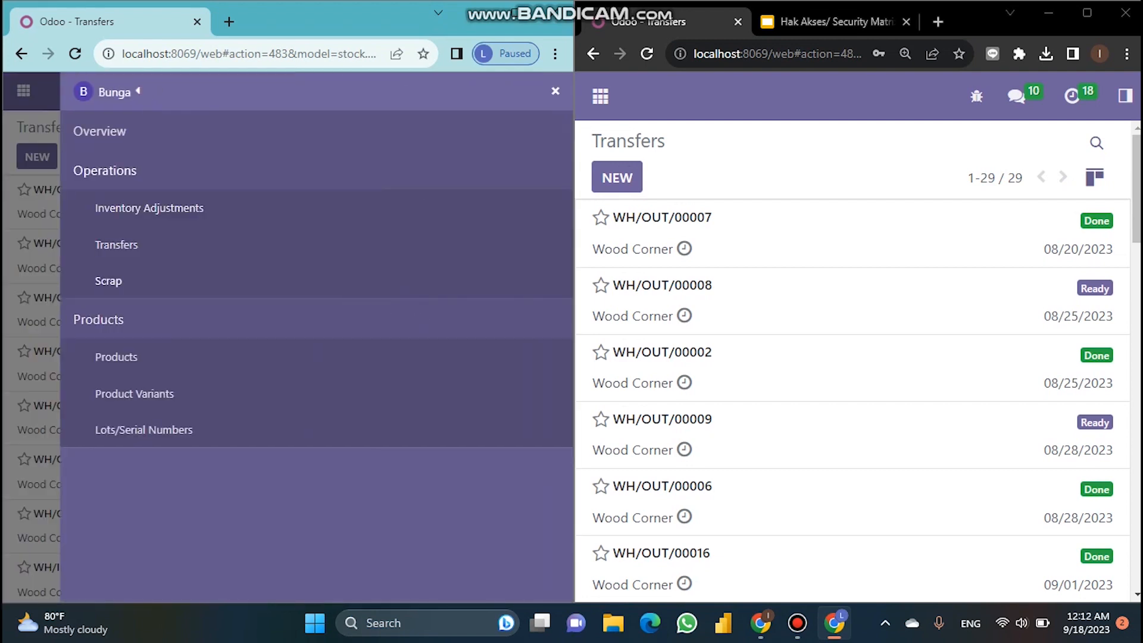
Step: Open Scrap Orders for both the restricted user and the admin
click(108, 281)
click(1125, 95)
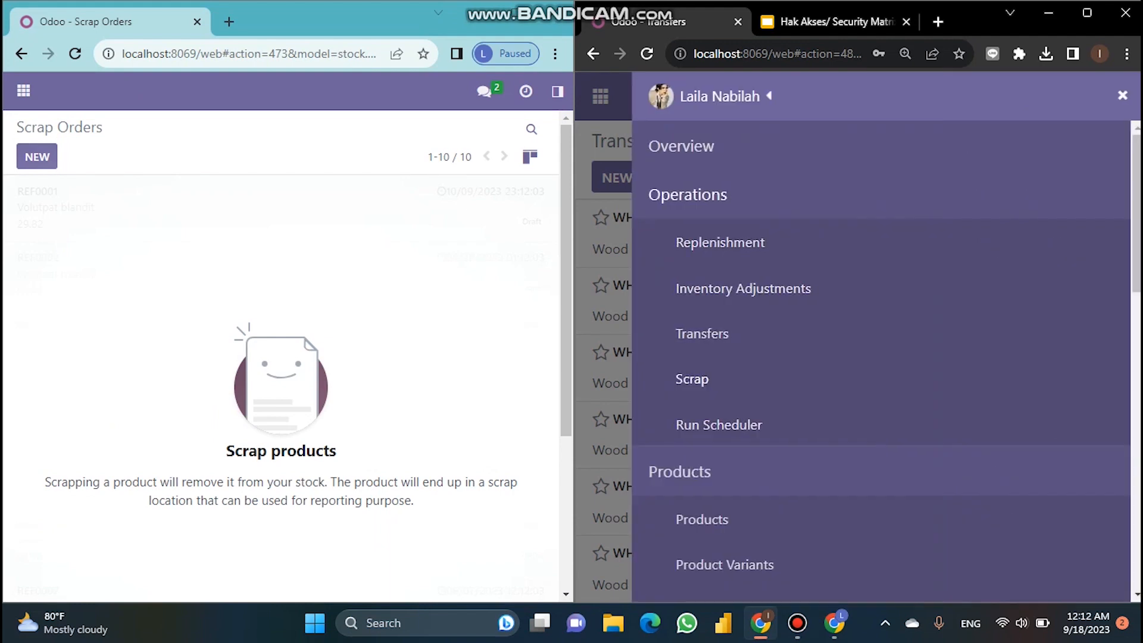
click(691, 379)
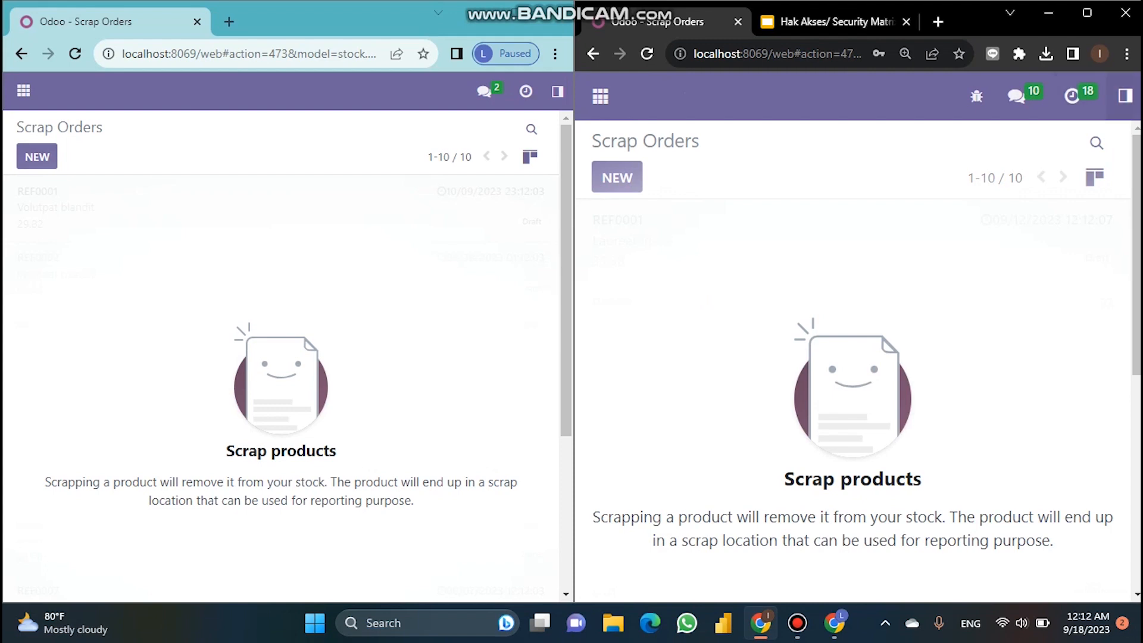
Step: Open both Inventory menus and scroll the admin's to reveal its extra Reporting section
click(1125, 96)
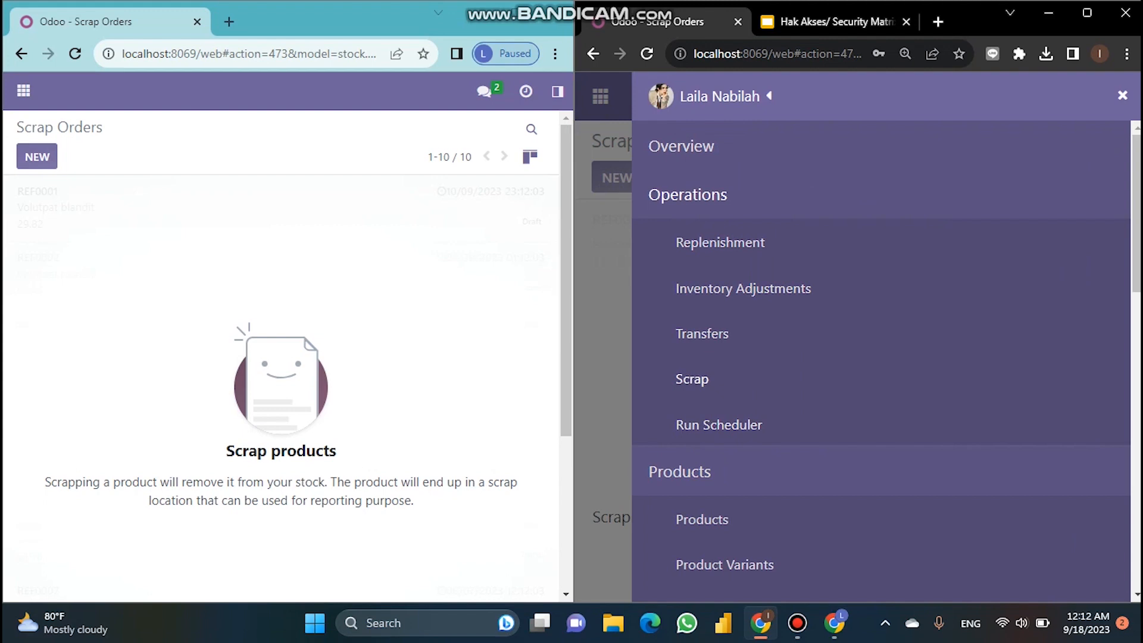
click(557, 91)
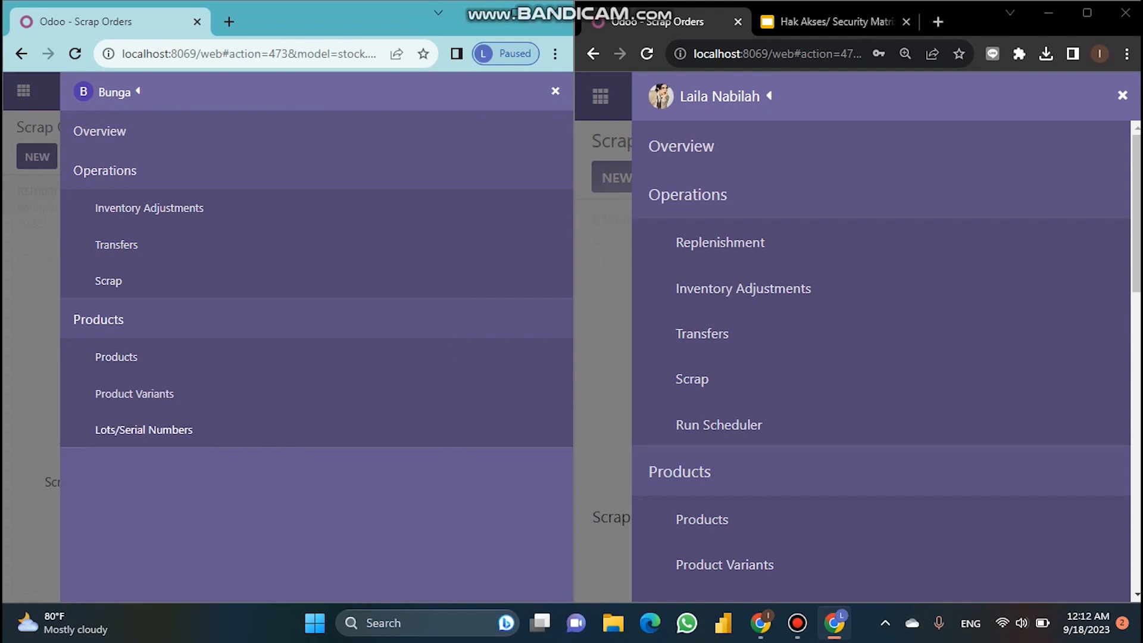
scroll(881, 357, down, 4)
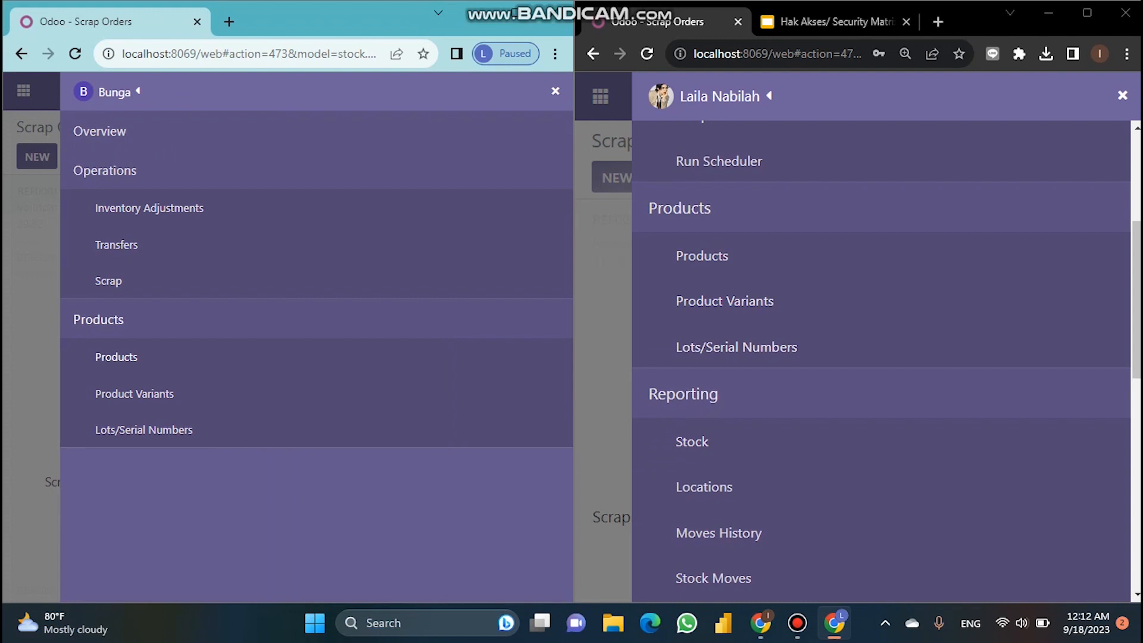
Step: Open Products, then Product Variants (41 variants), for both the restricted user and the admin
click(116, 357)
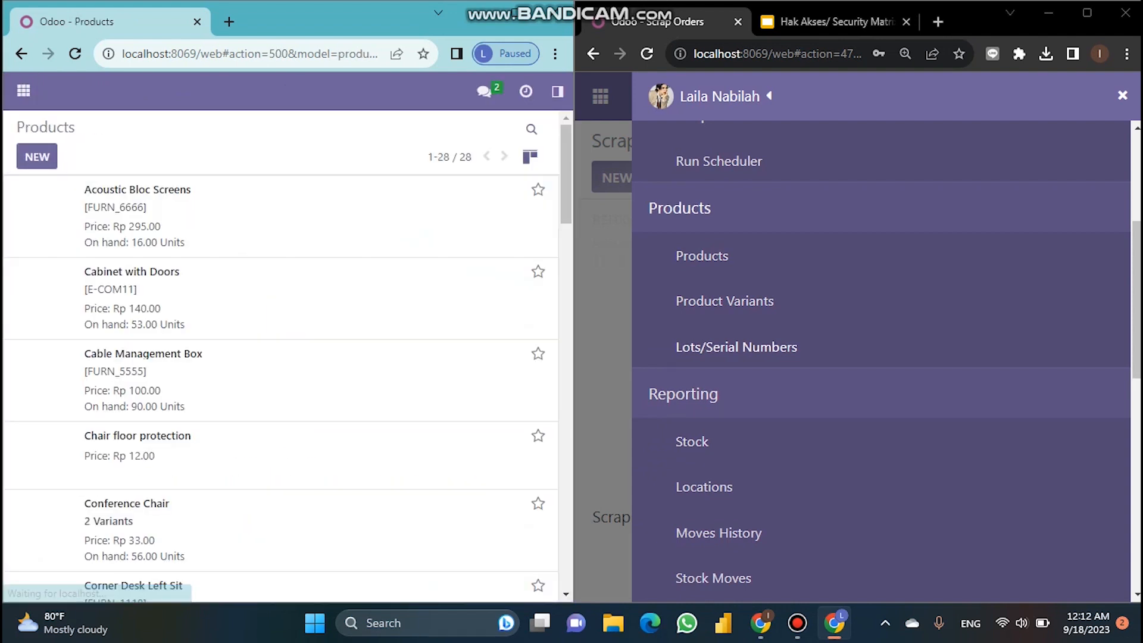
click(702, 256)
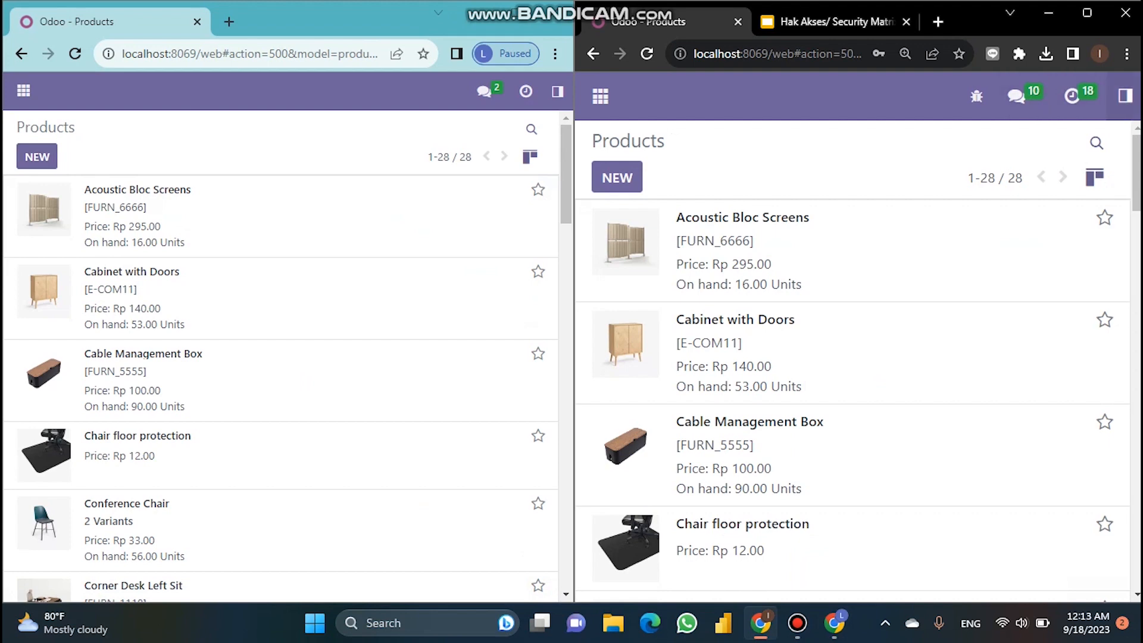
click(1125, 96)
scroll(881, 357, down, 3)
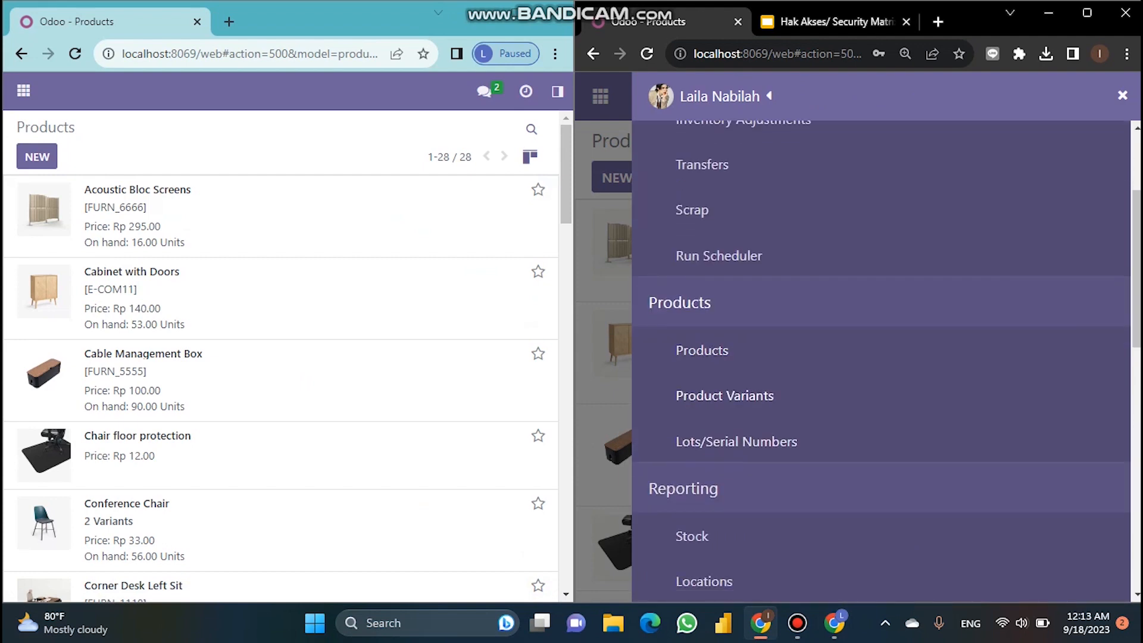
click(724, 396)
click(557, 92)
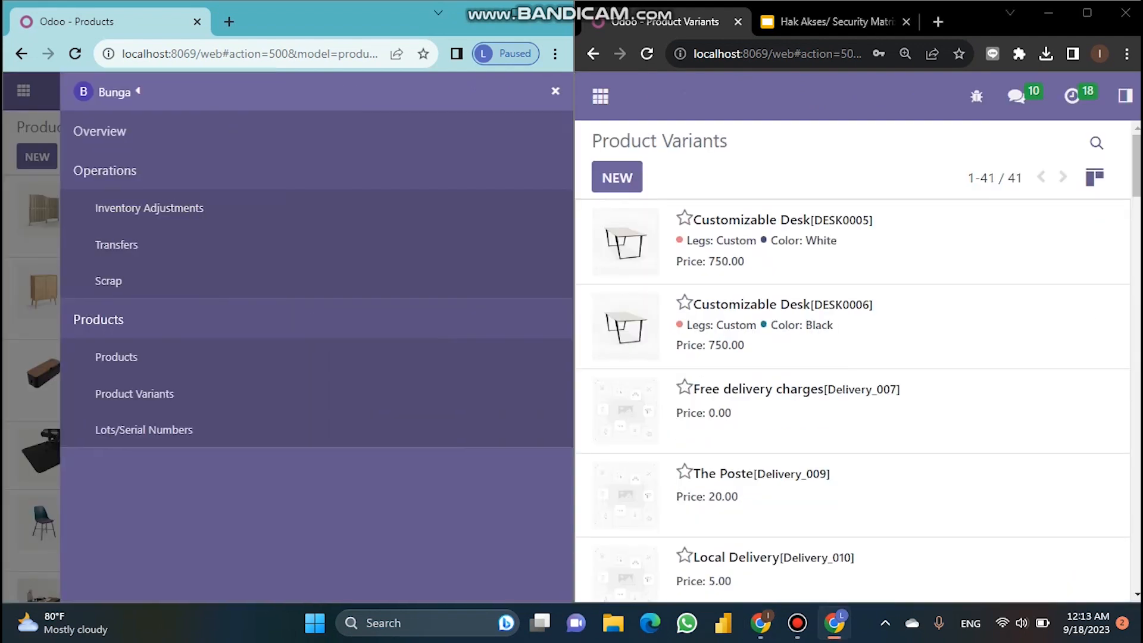
click(135, 394)
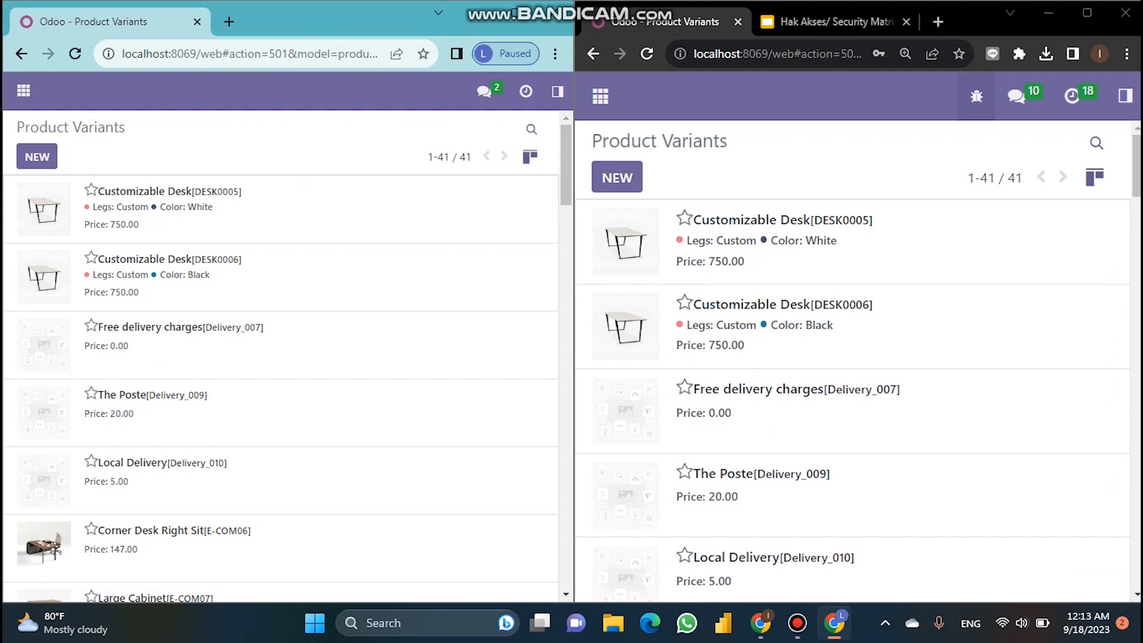
click(1124, 96)
scroll(748, 432, down, 3)
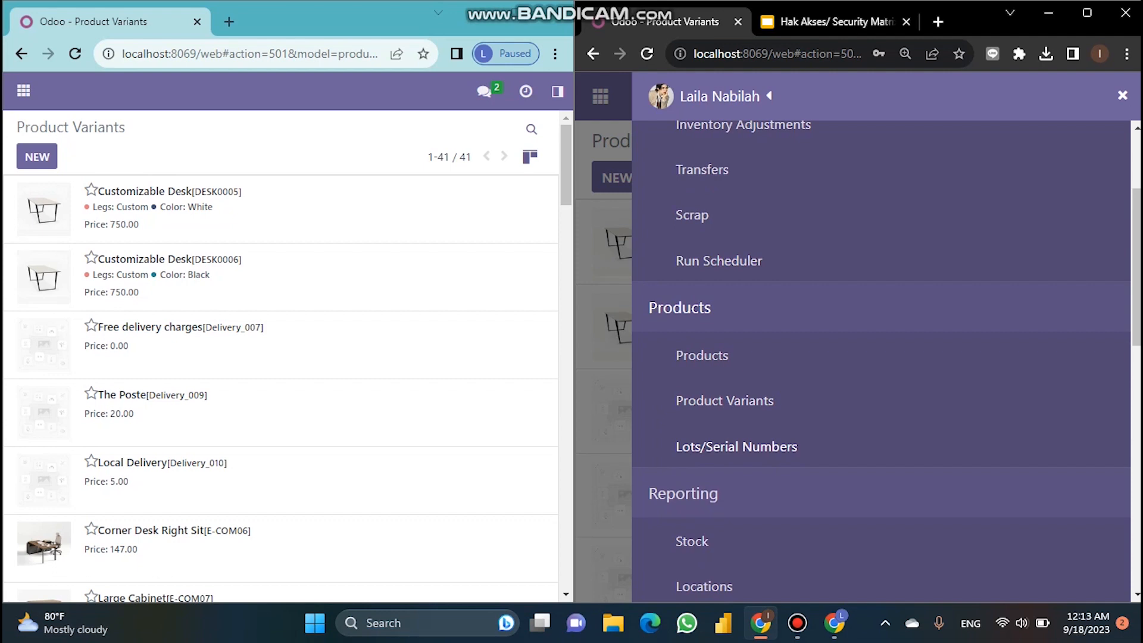
Step: Open Lots/Serial Numbers in both the admin's and the restricted user's windows
click(736, 447)
click(557, 91)
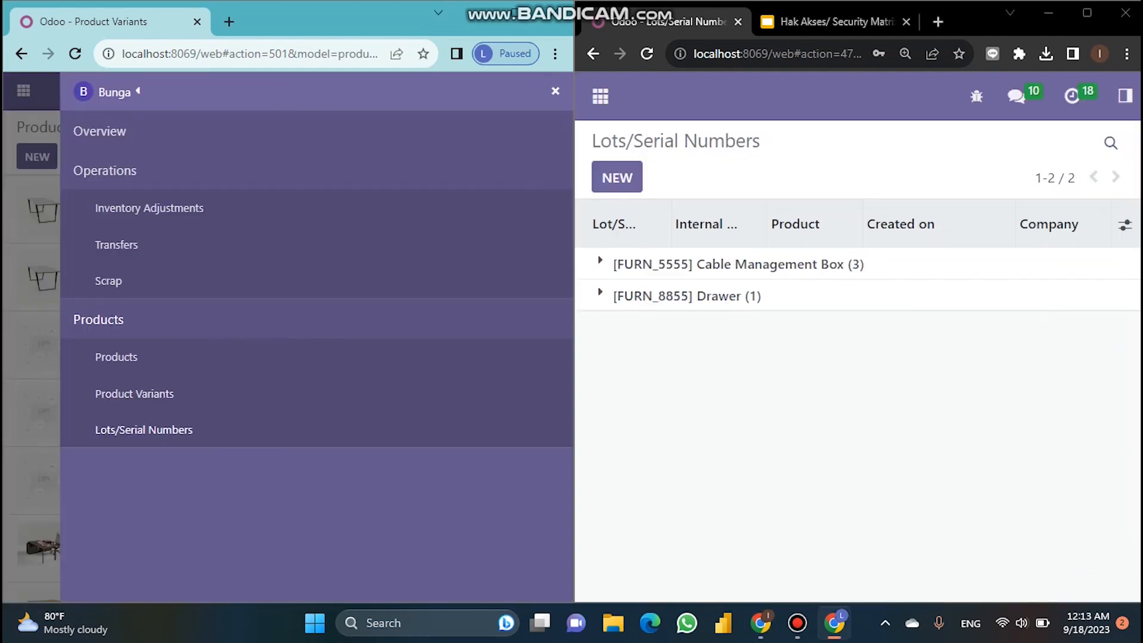
click(143, 429)
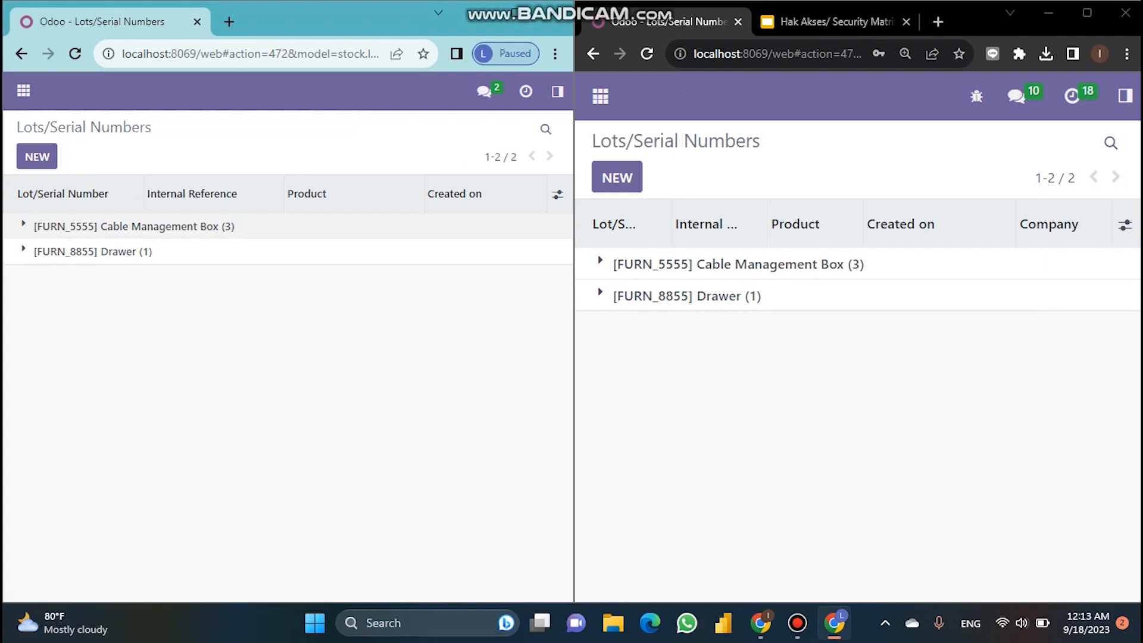
Step: Expand the [FURN_5555] Cable Management Box lots in both windows and check the restricted user's account options
click(134, 226)
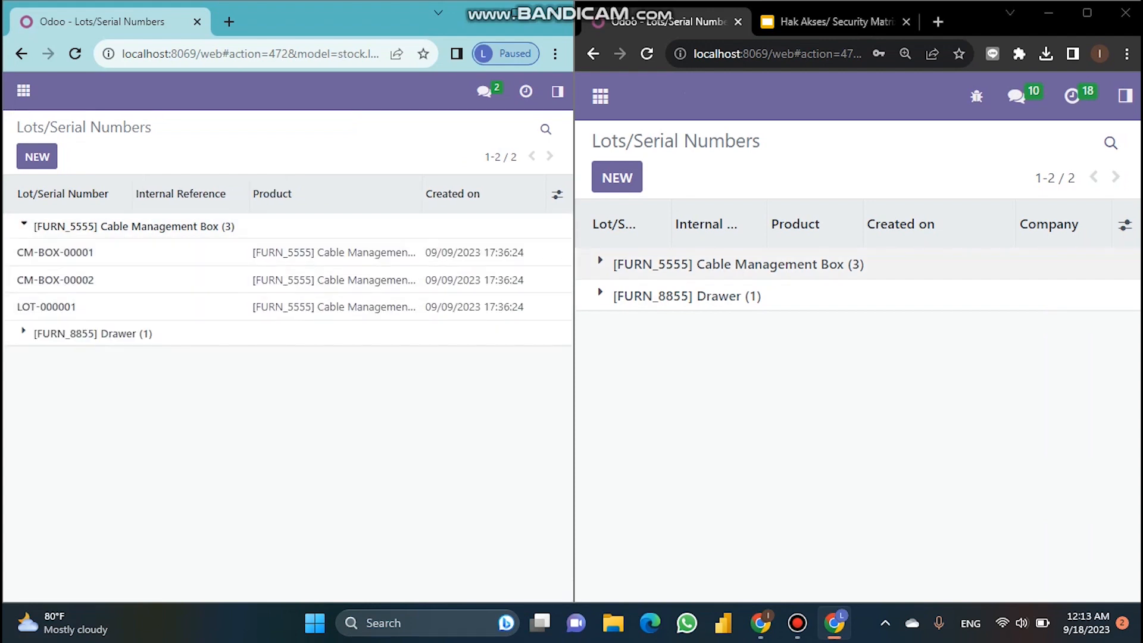
click(738, 264)
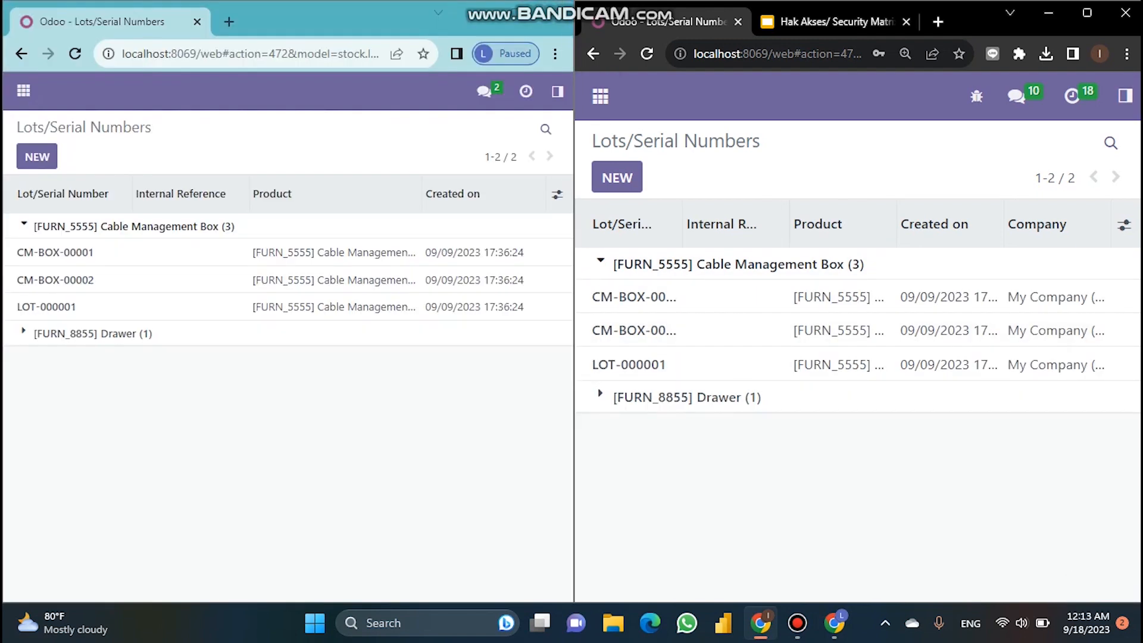
click(557, 92)
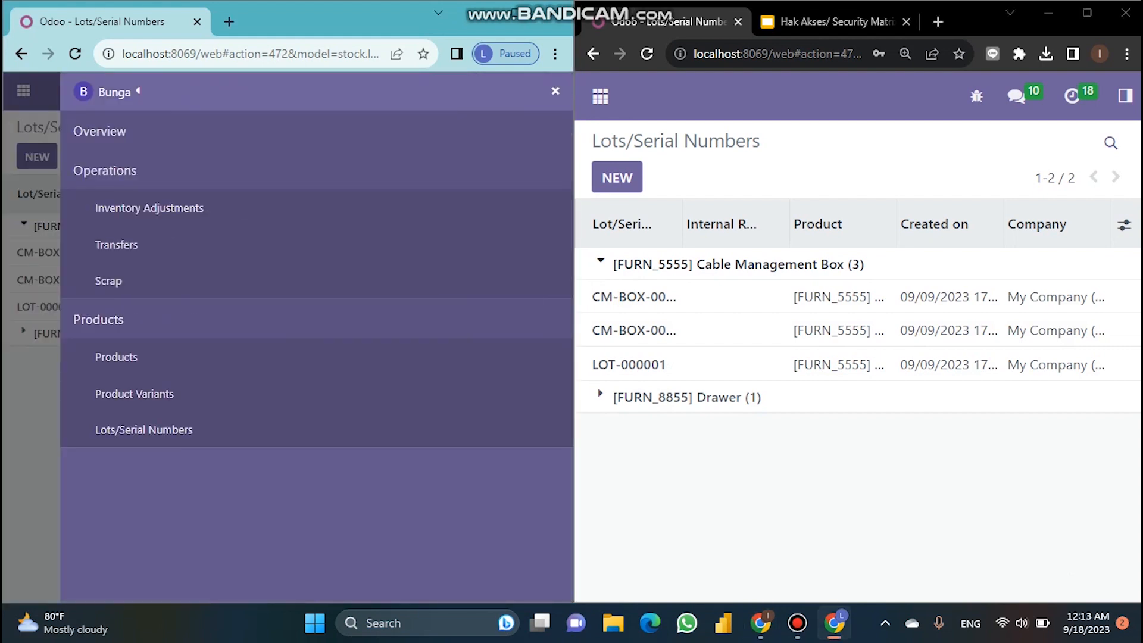
click(114, 92)
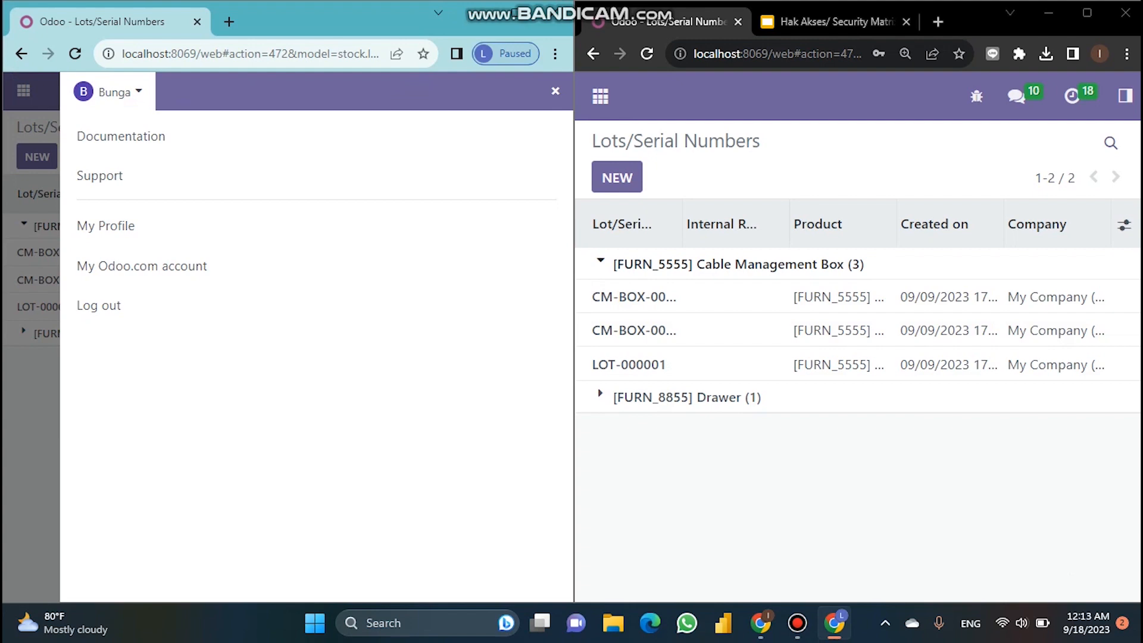
key(Escape)
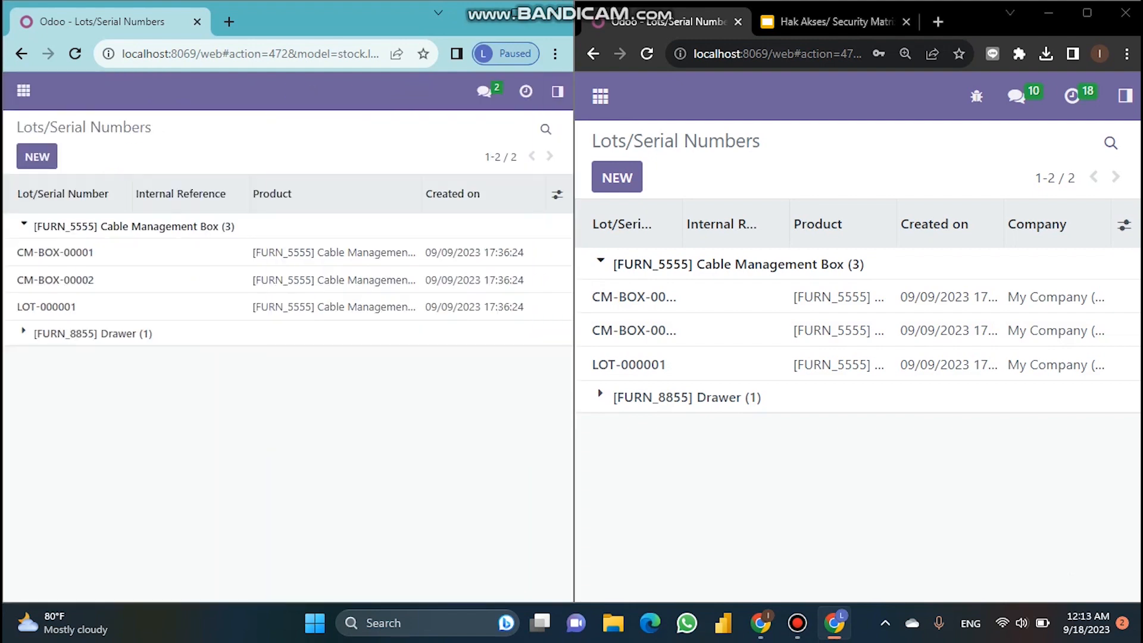